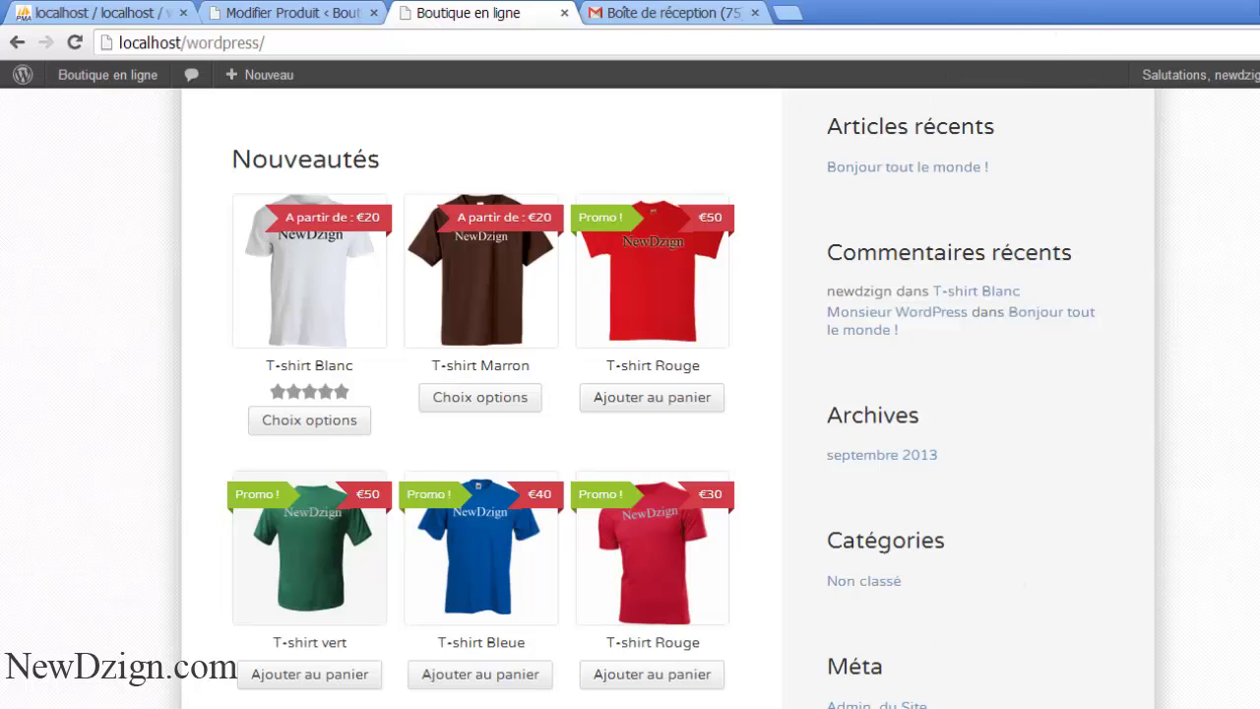
- Open the widget management page in the site's administration area
scroll(669, 393, up, 4)
scroll(1083, 325, down, 4)
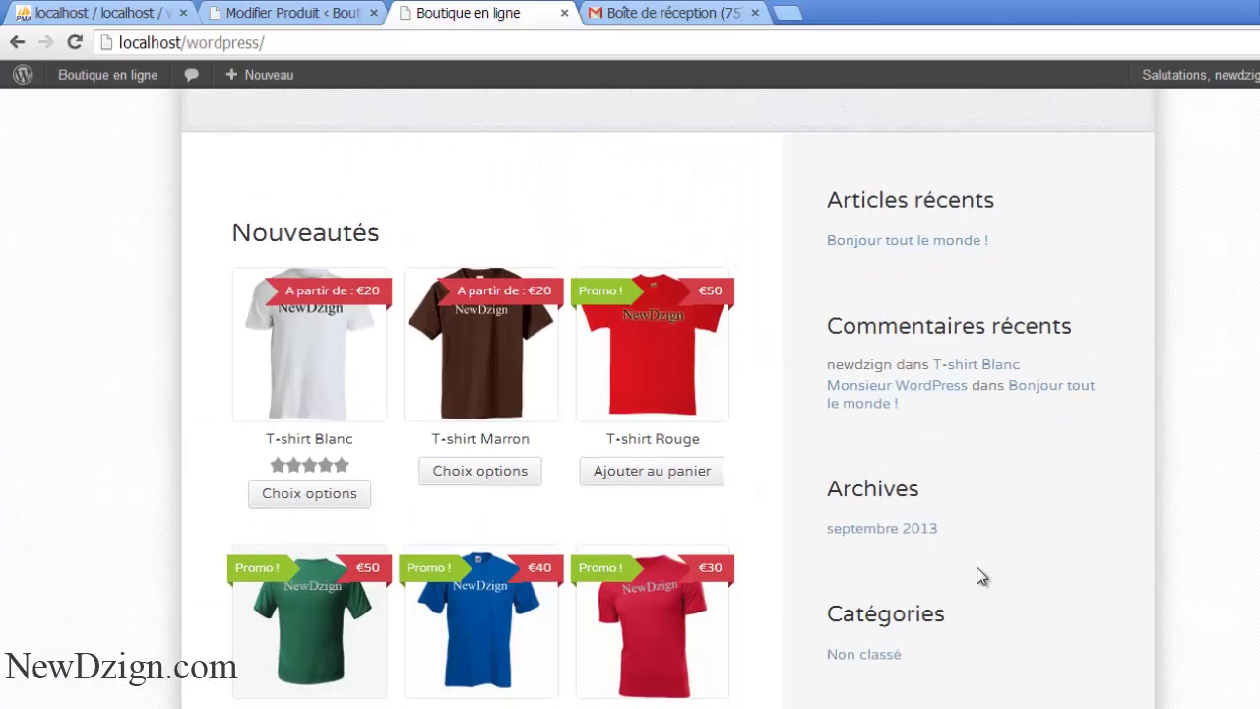
click(268, 10)
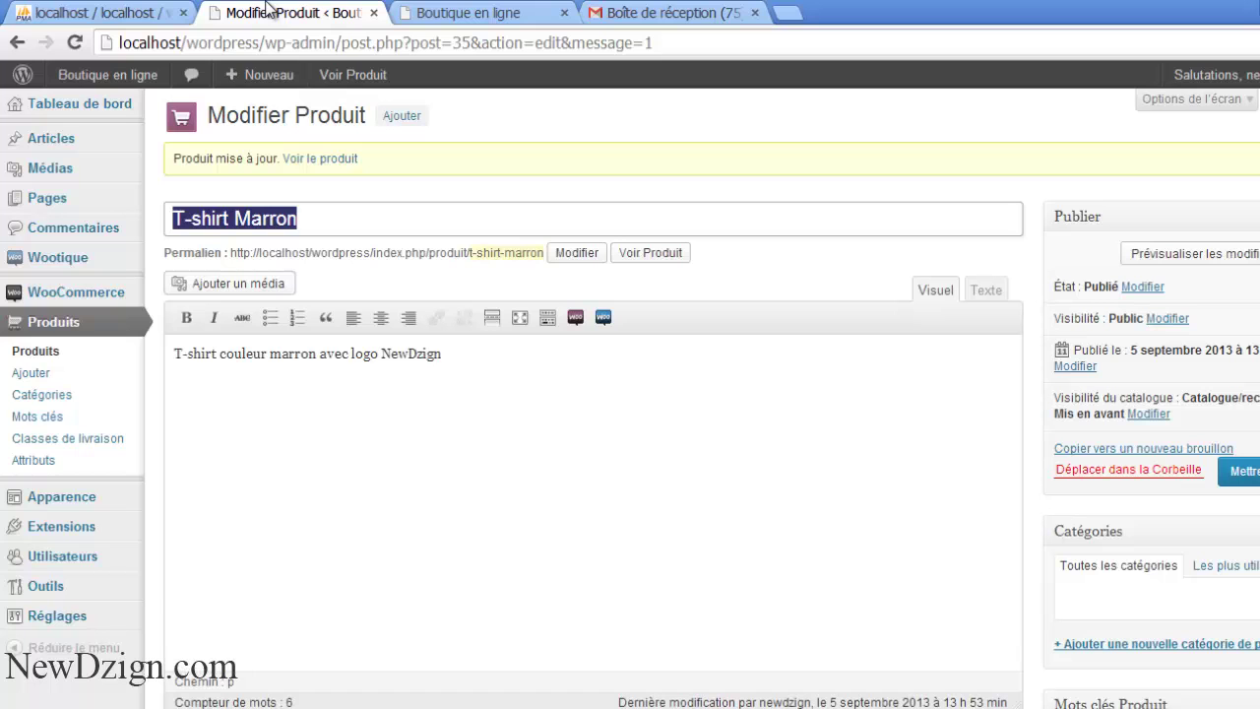
mouse_move(57, 500)
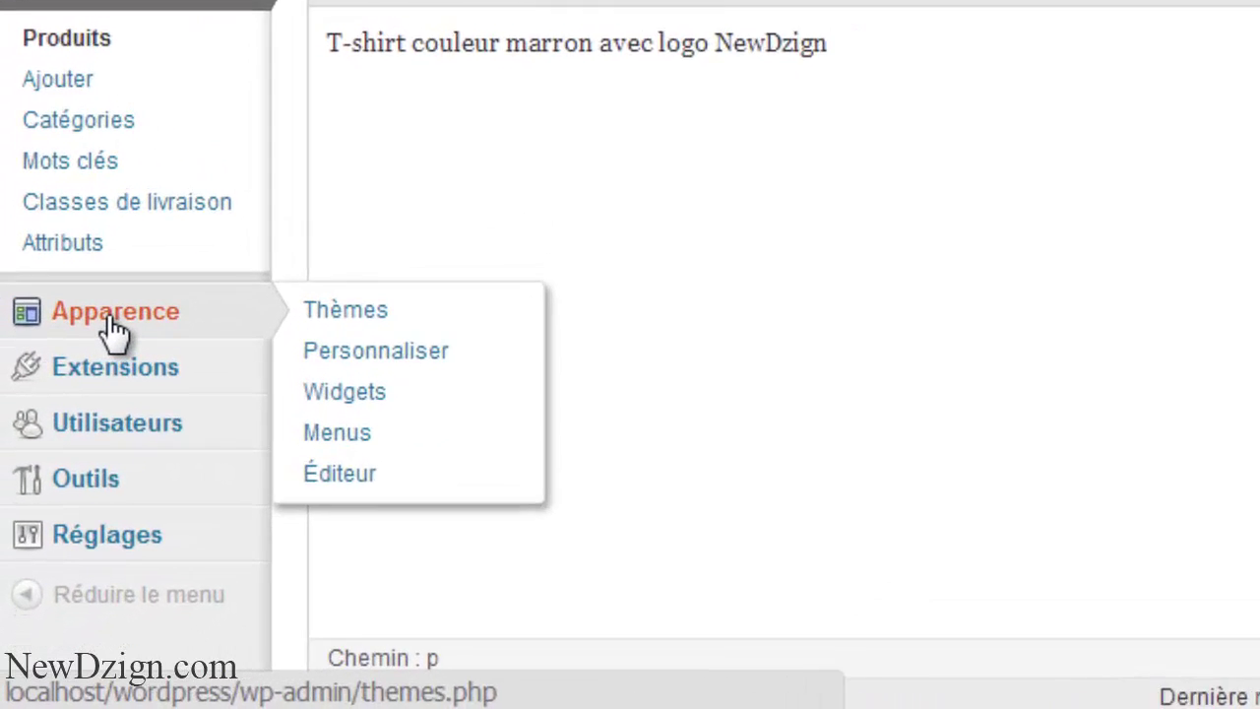
click(330, 393)
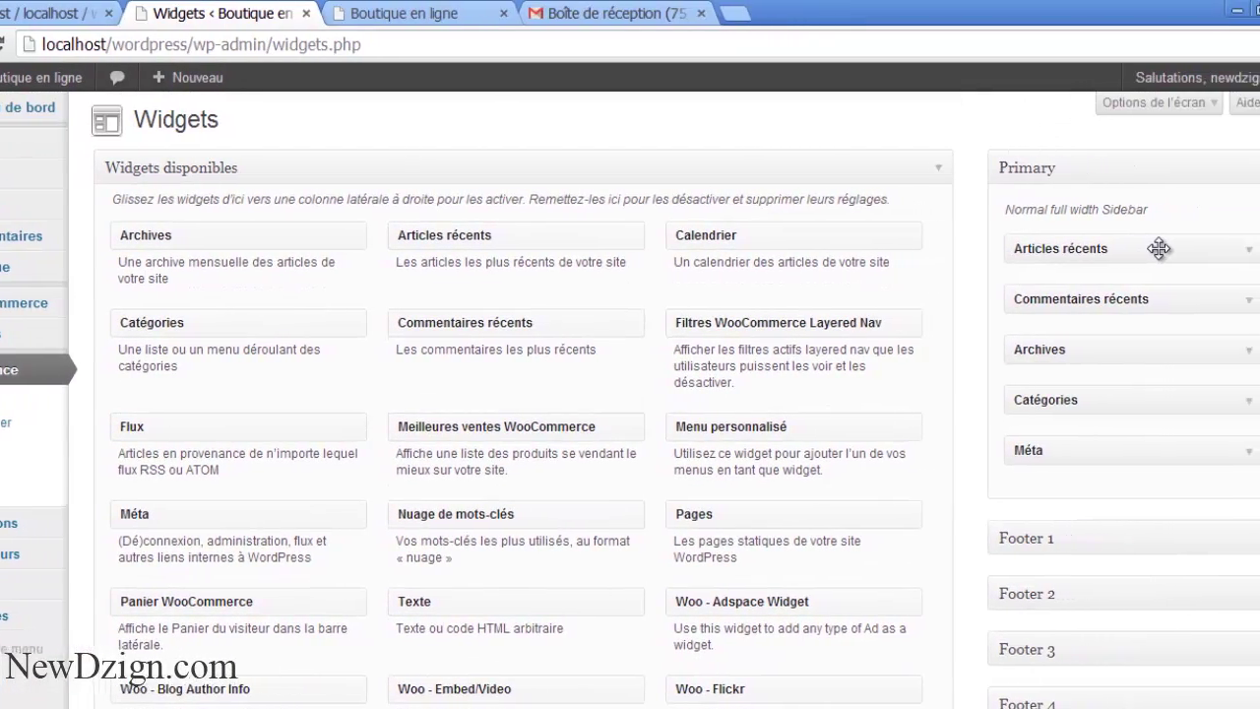
- Remove Articles récents, Commentaires récents, Archives, Catégories and Méta from the Primary sidebar, and reload the shop's home page to check it
drag(1095, 248, 793, 229)
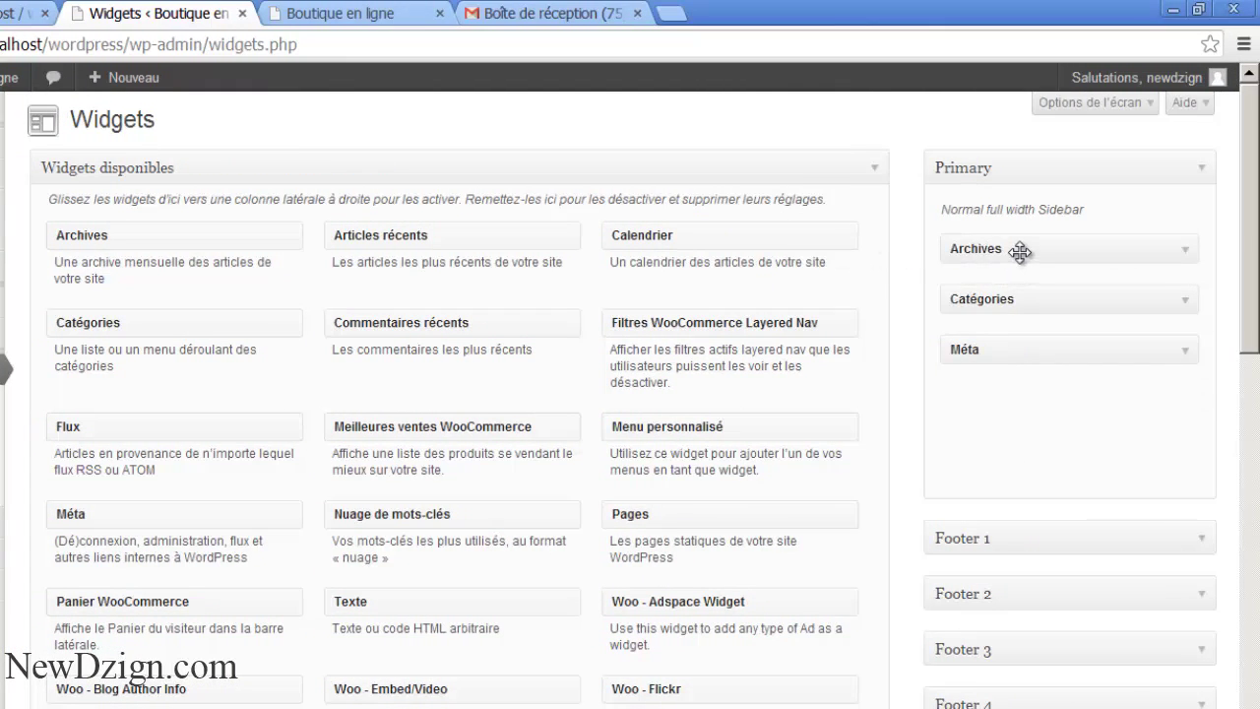
drag(1020, 250, 792, 197)
drag(975, 234, 729, 167)
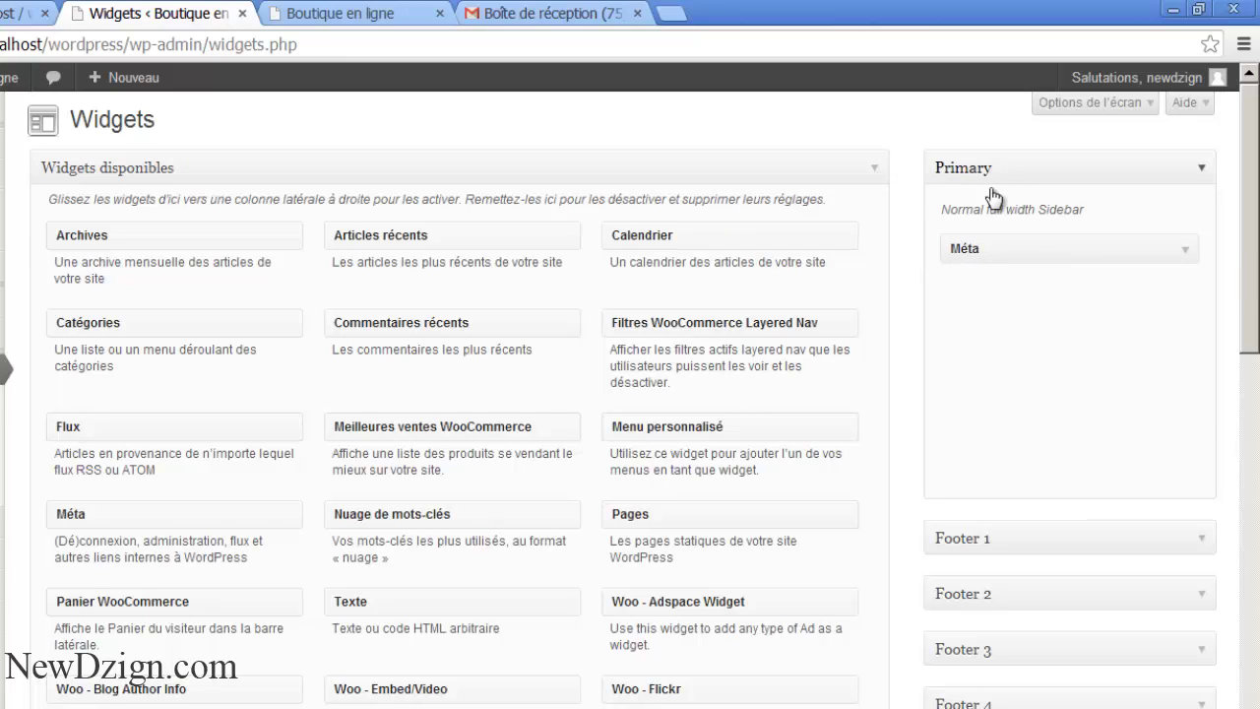
drag(947, 253, 675, 183)
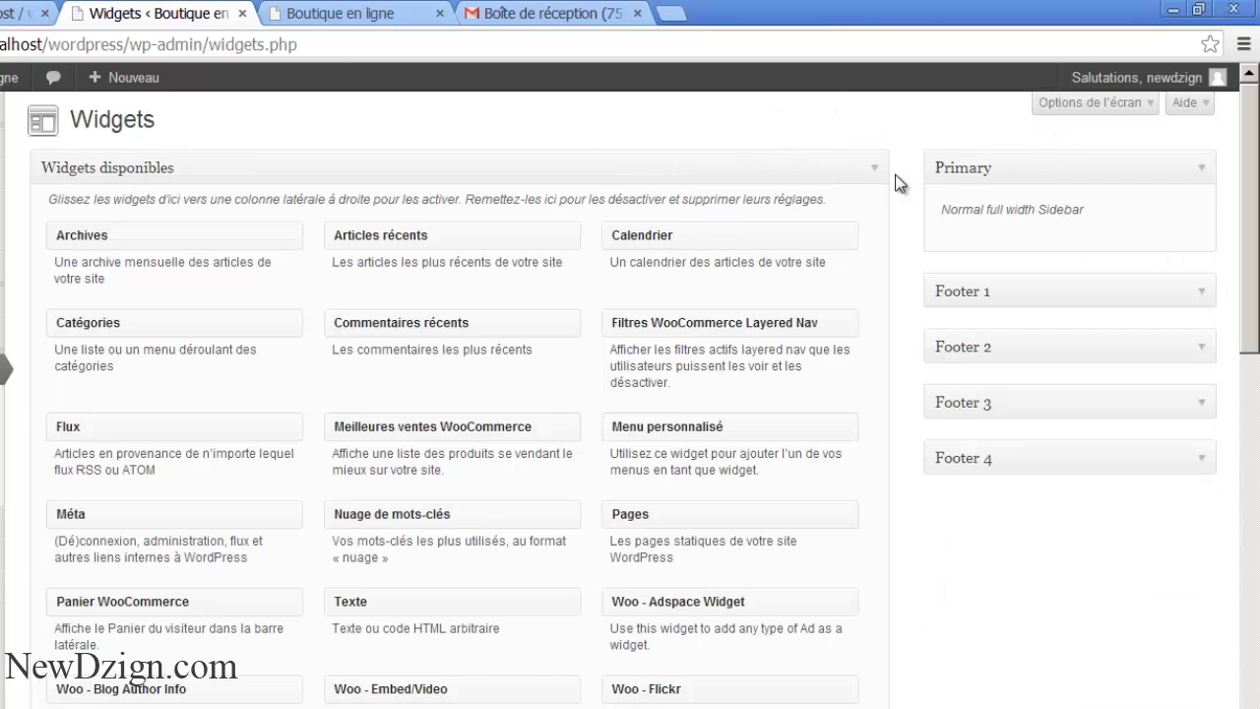
click(295, 8)
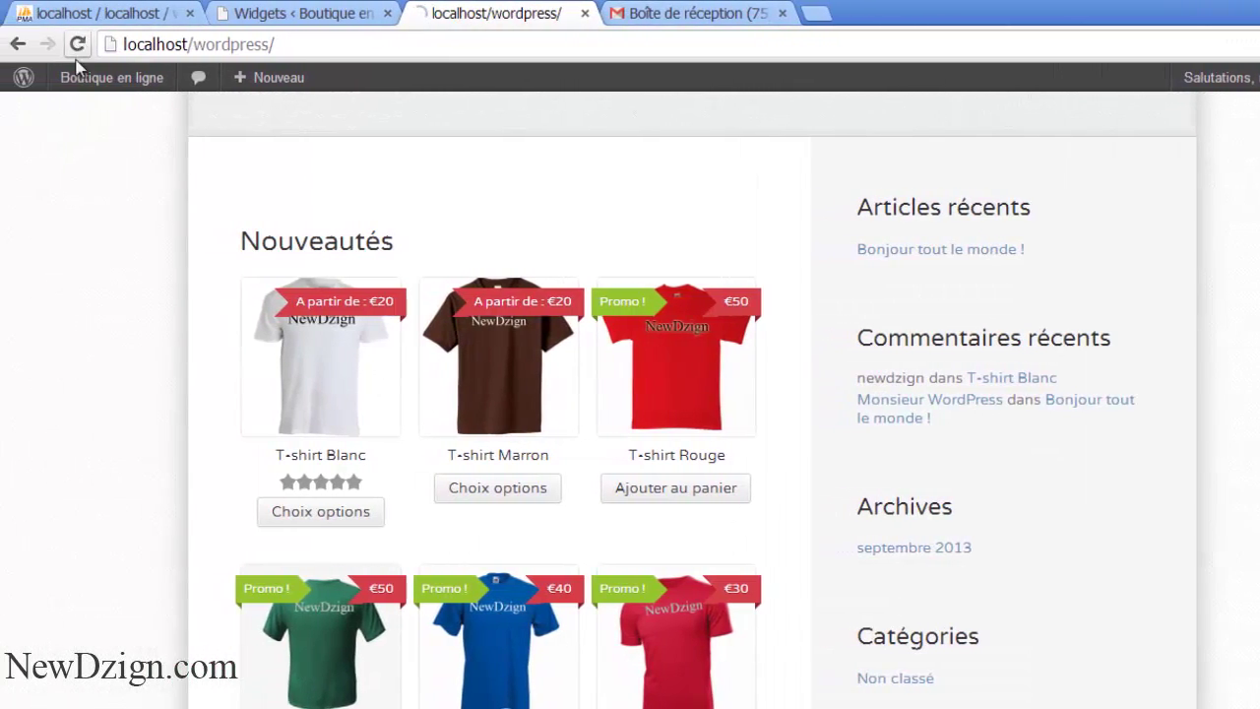
click(77, 44)
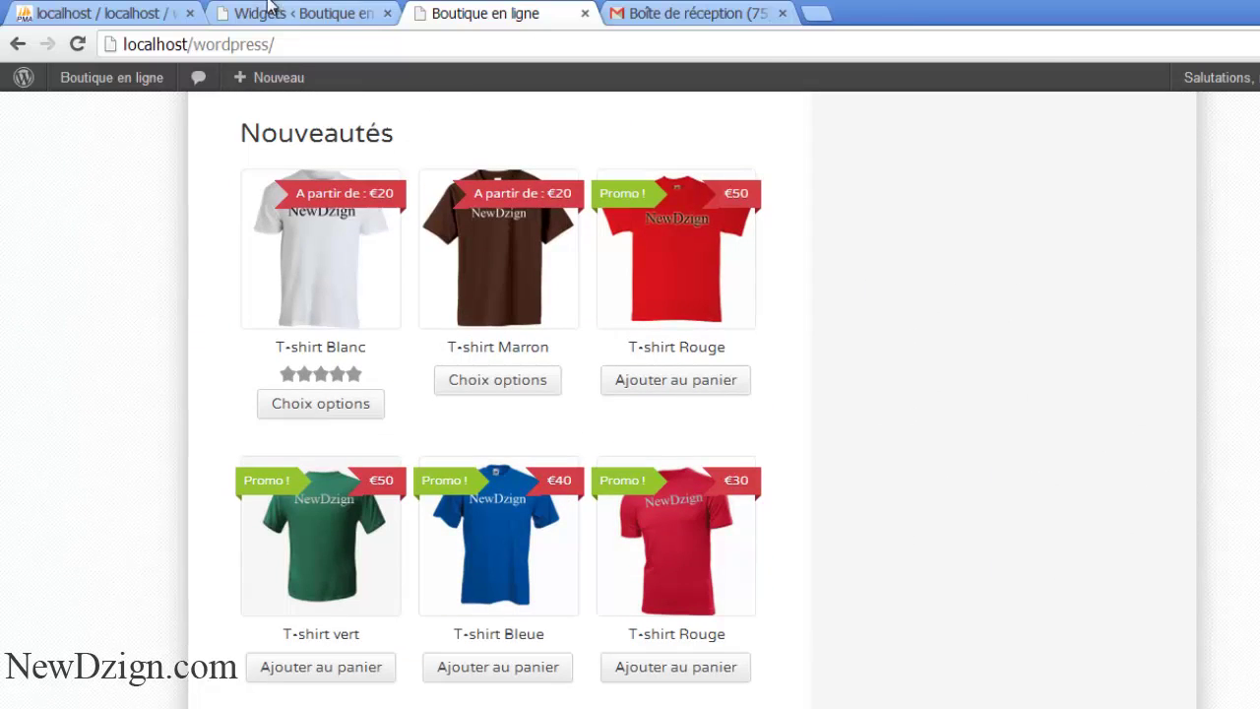
- Add the Panier WooCommerce widget to the Primary sidebar and check the cart on the shop's home page
click(253, 8)
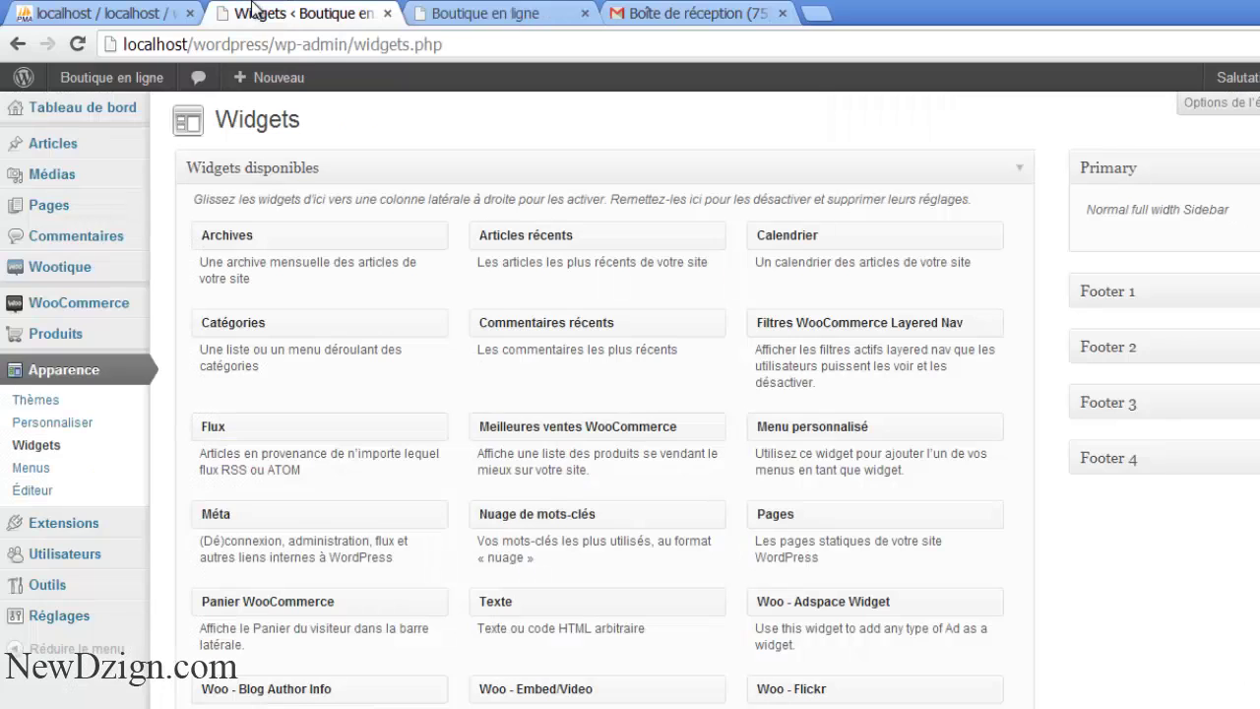
scroll(630, 399, down, 3)
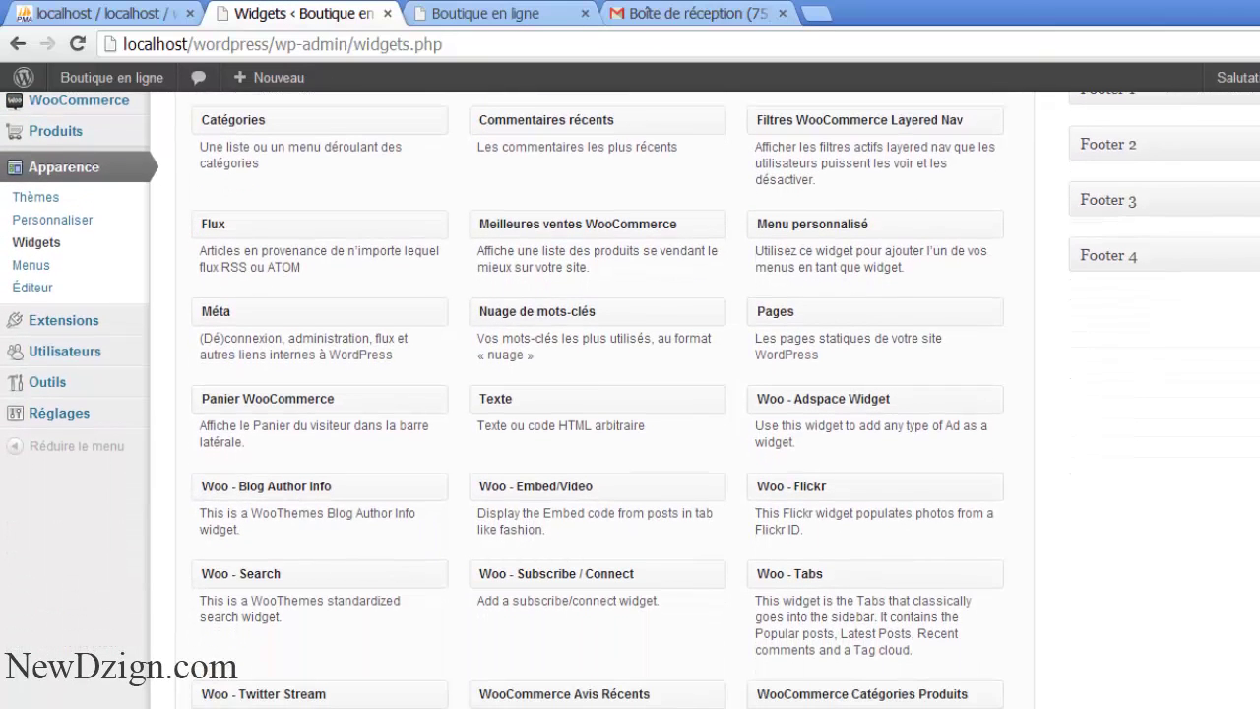
scroll(630, 399, down, 1)
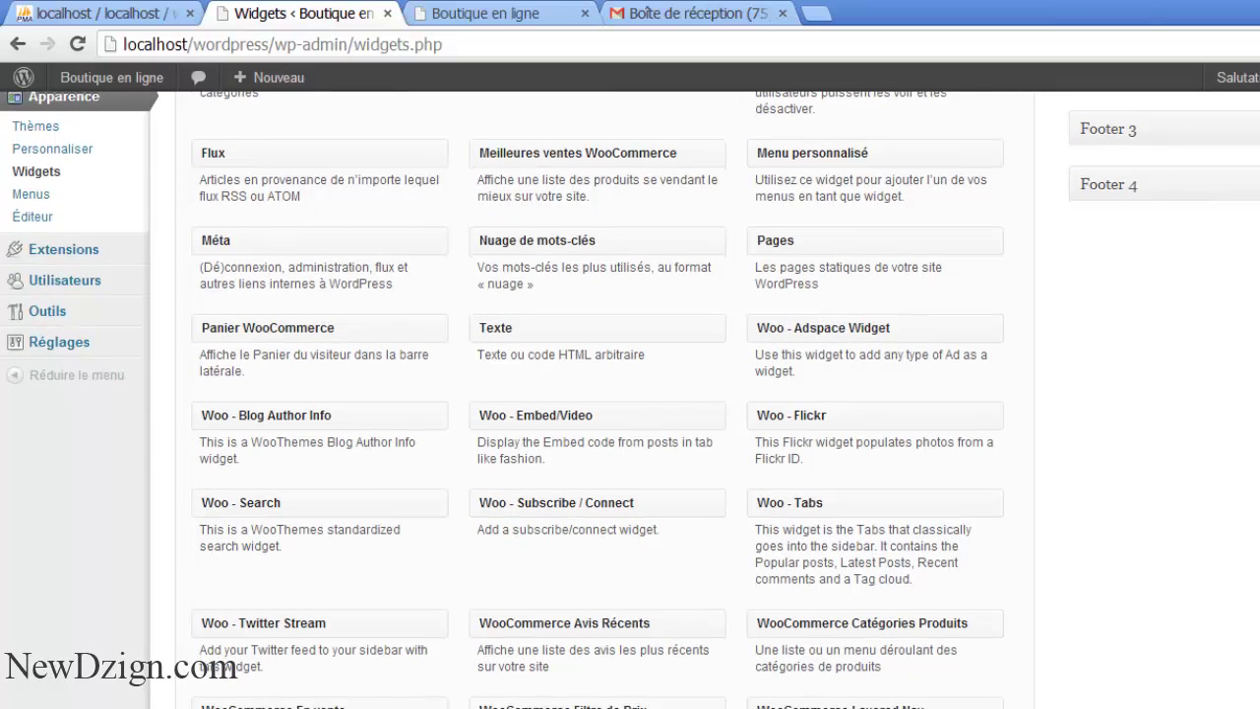
scroll(901, 506, up, 1)
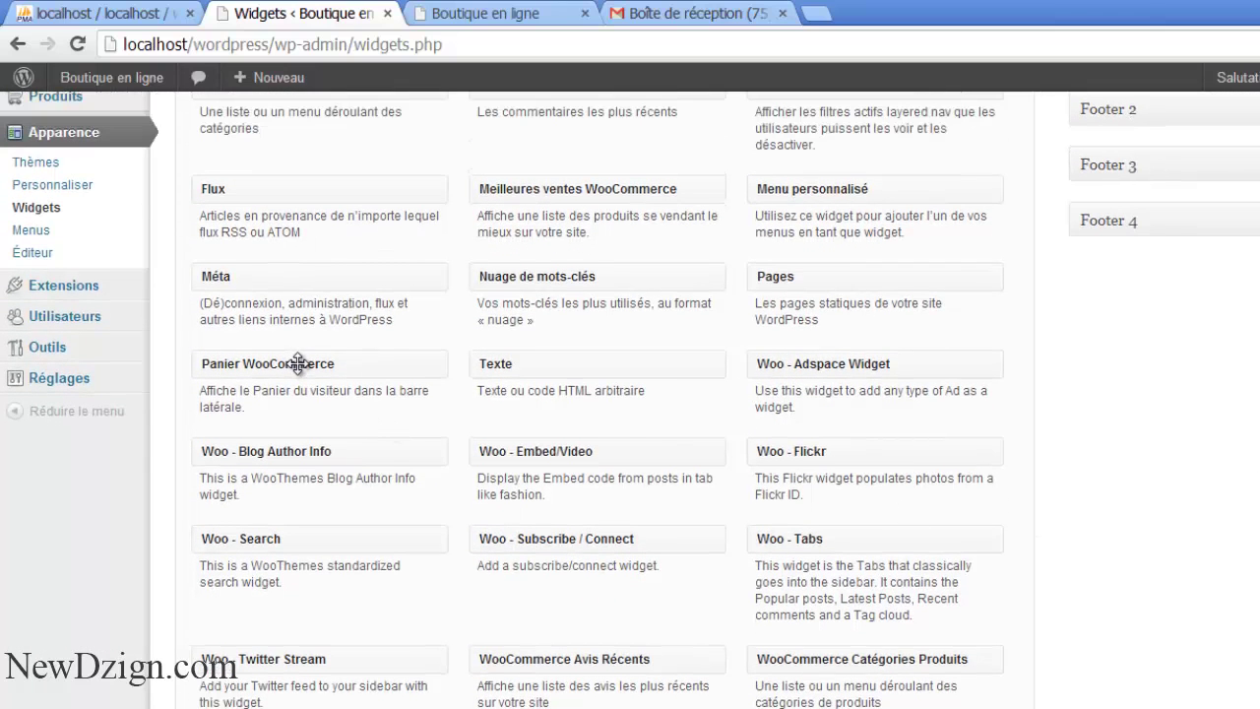
drag(297, 363, 1192, 244)
drag(1134, 275, 1130, 272)
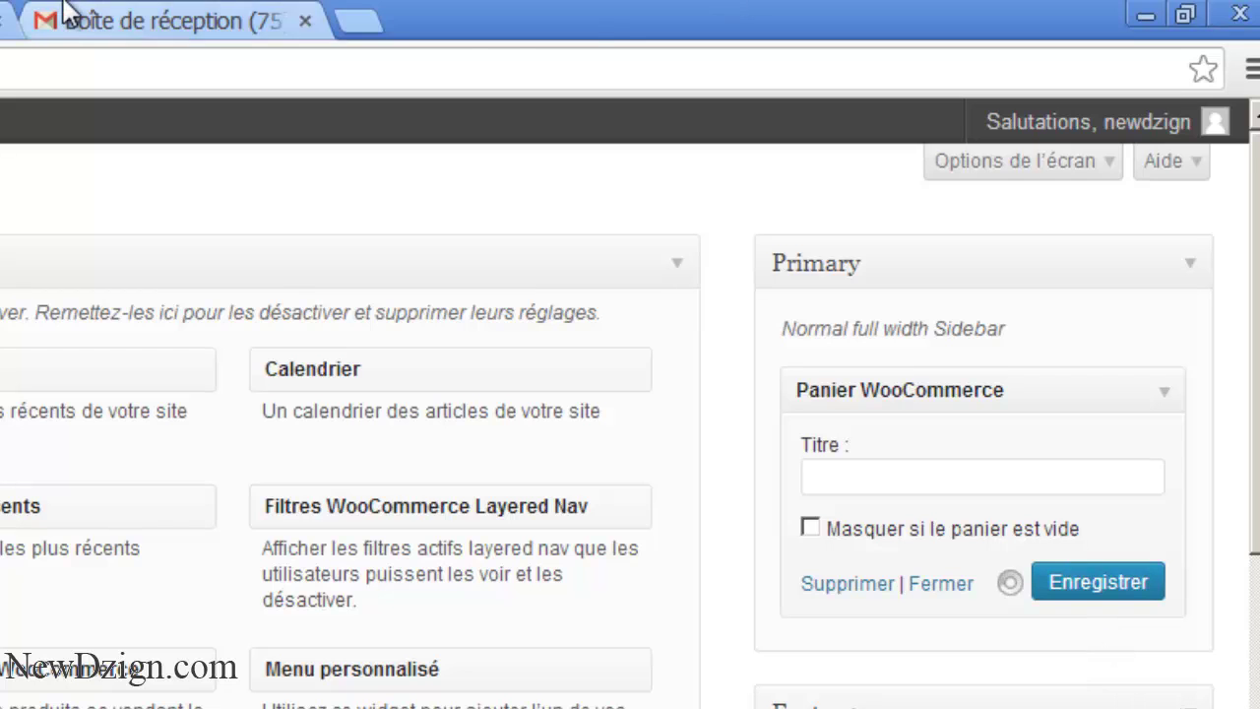
click(4, 20)
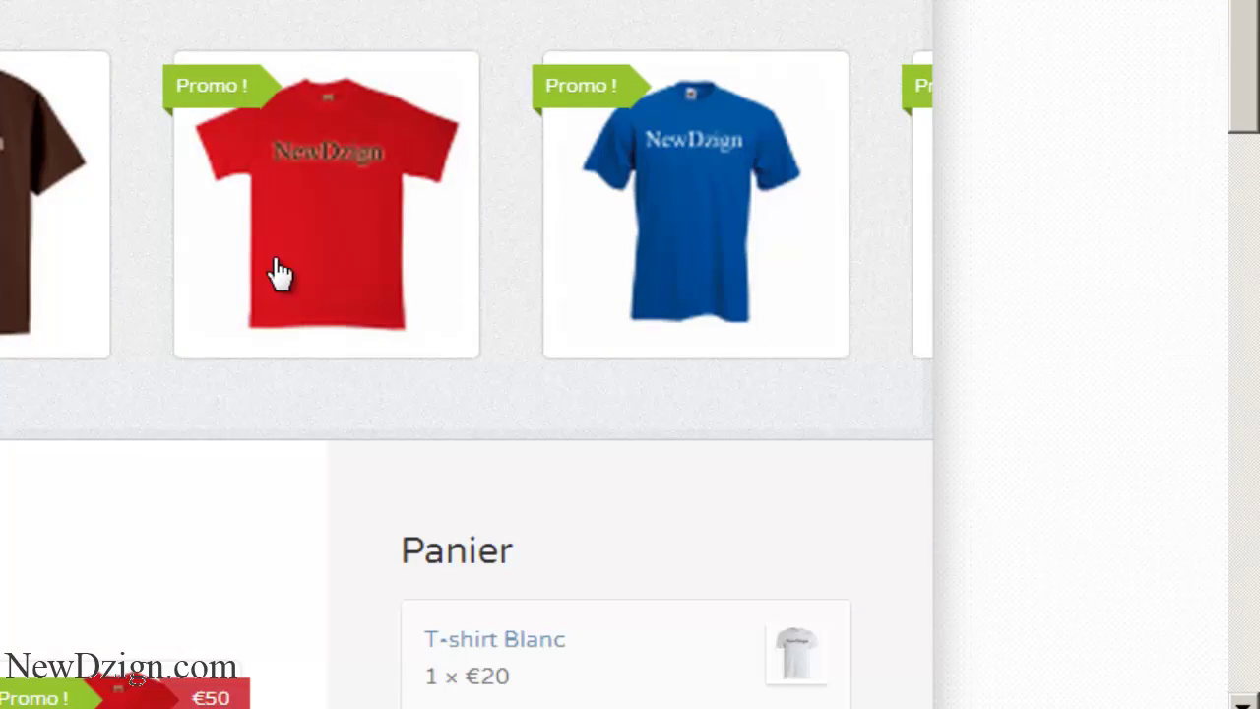
scroll(1226, 155, down, 3)
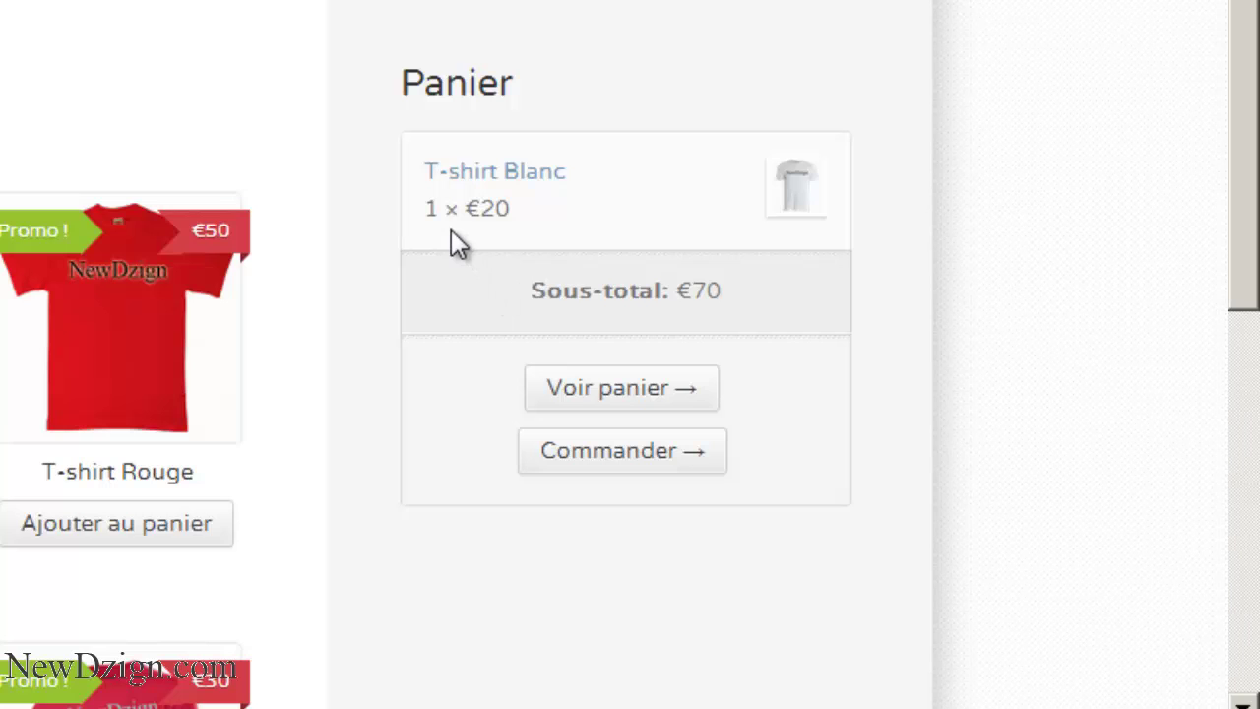
- Add the WooCommerce Filtre de Prix widget below Panier WooCommerce in the Primary sidebar and collapse both widgets' settings
drag(1248, 104, 1246, 197)
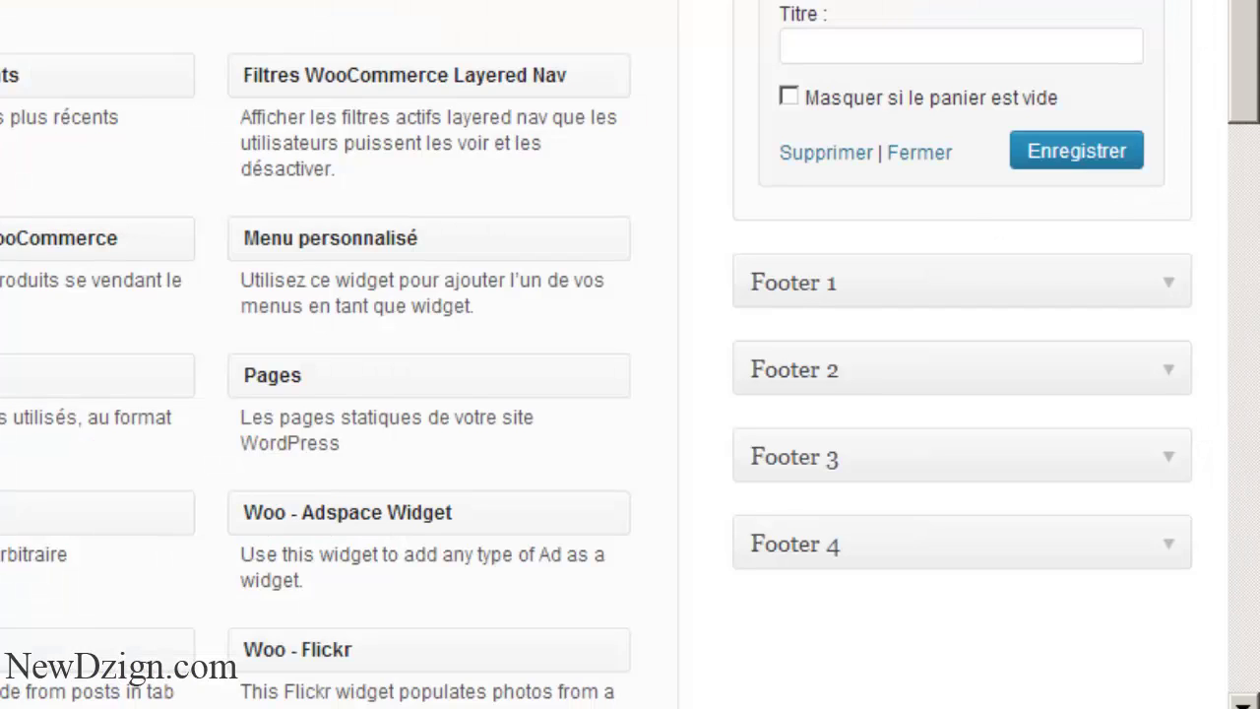
scroll(630, 355, down, 3)
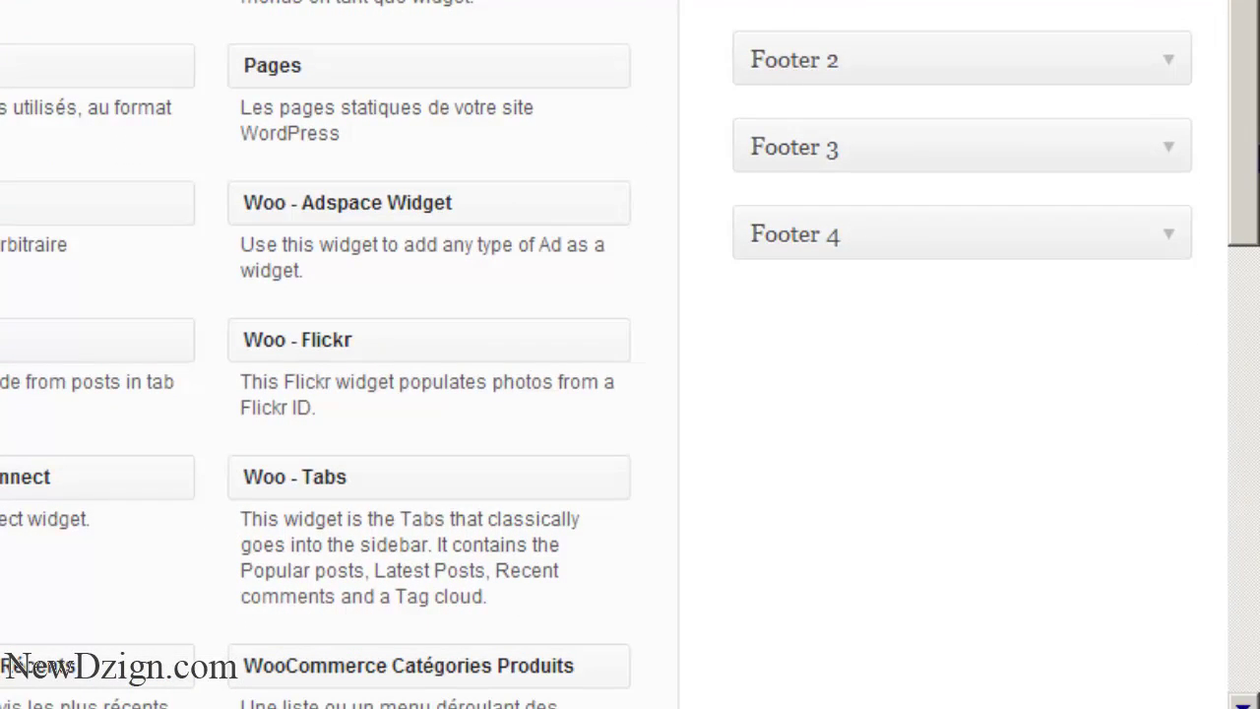
scroll(430, 577, down, 4)
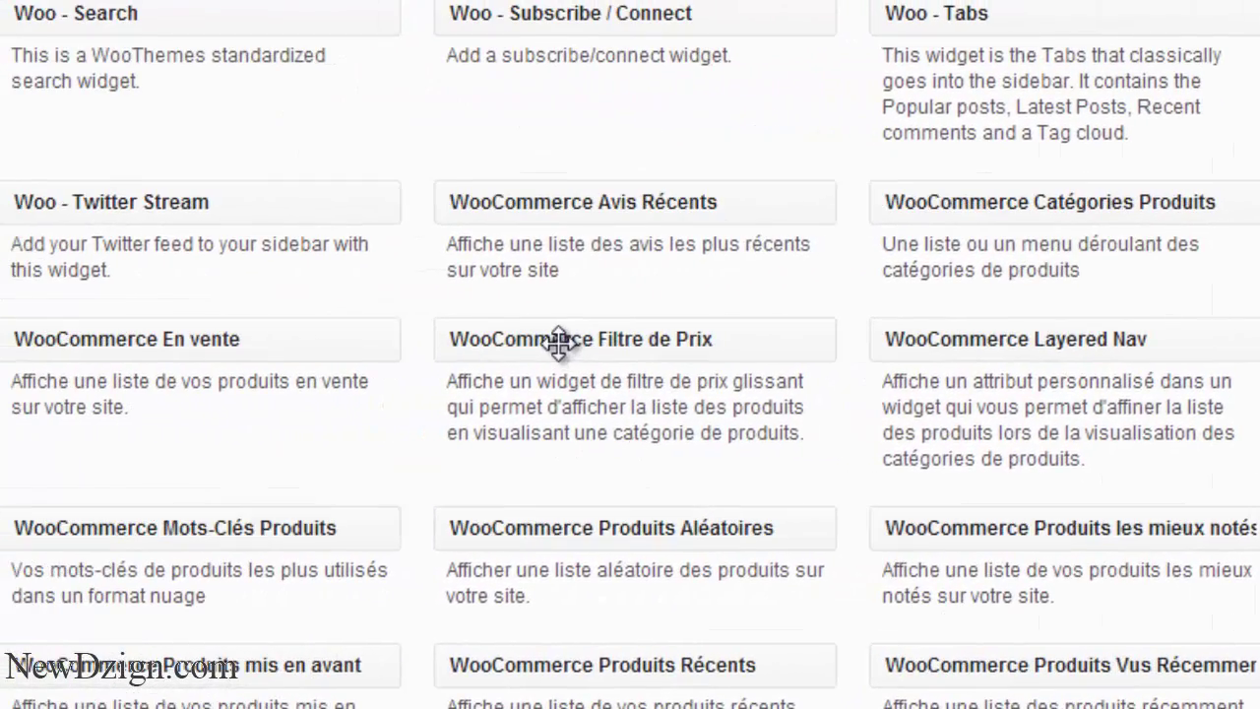
scroll(558, 342, up, 5)
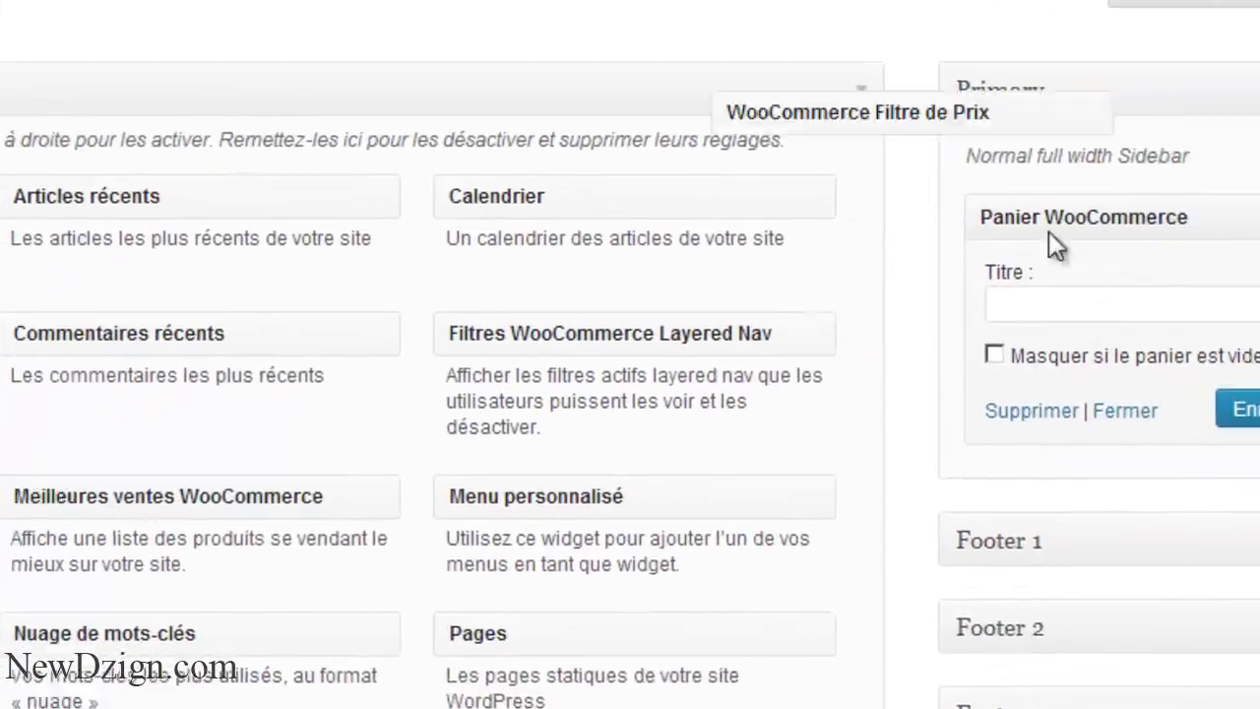
drag(1048, 231, 935, 582)
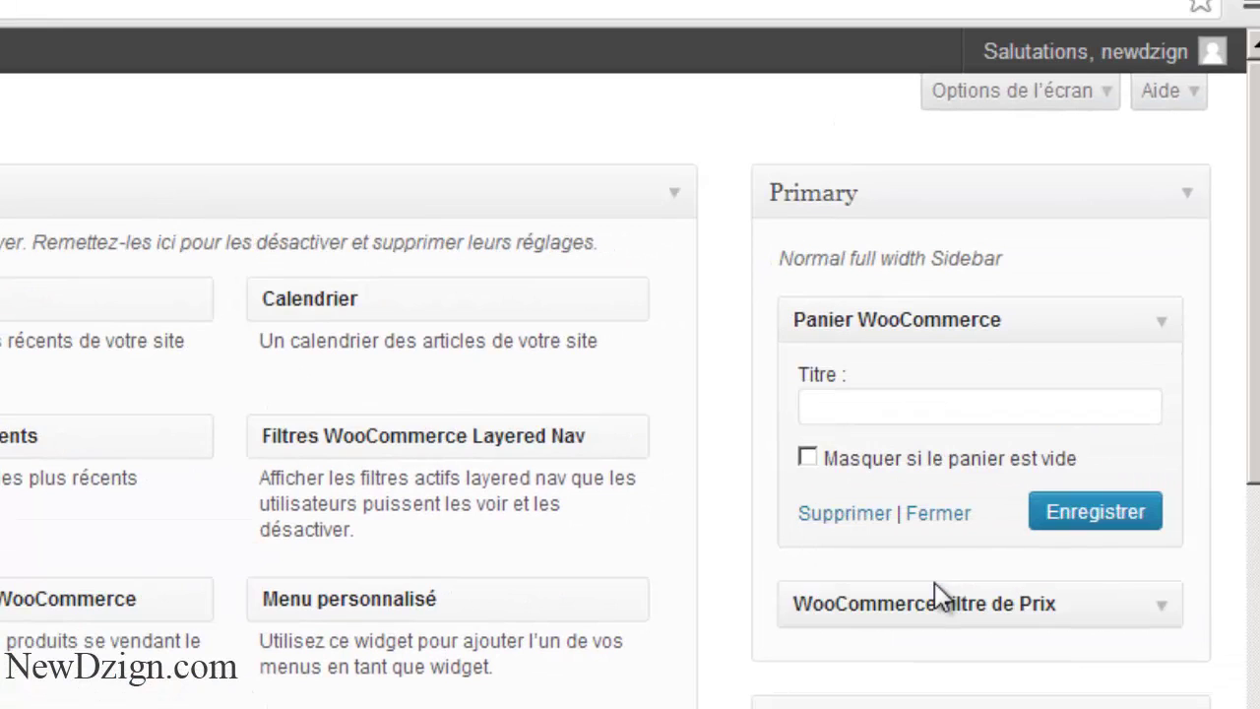
click(940, 514)
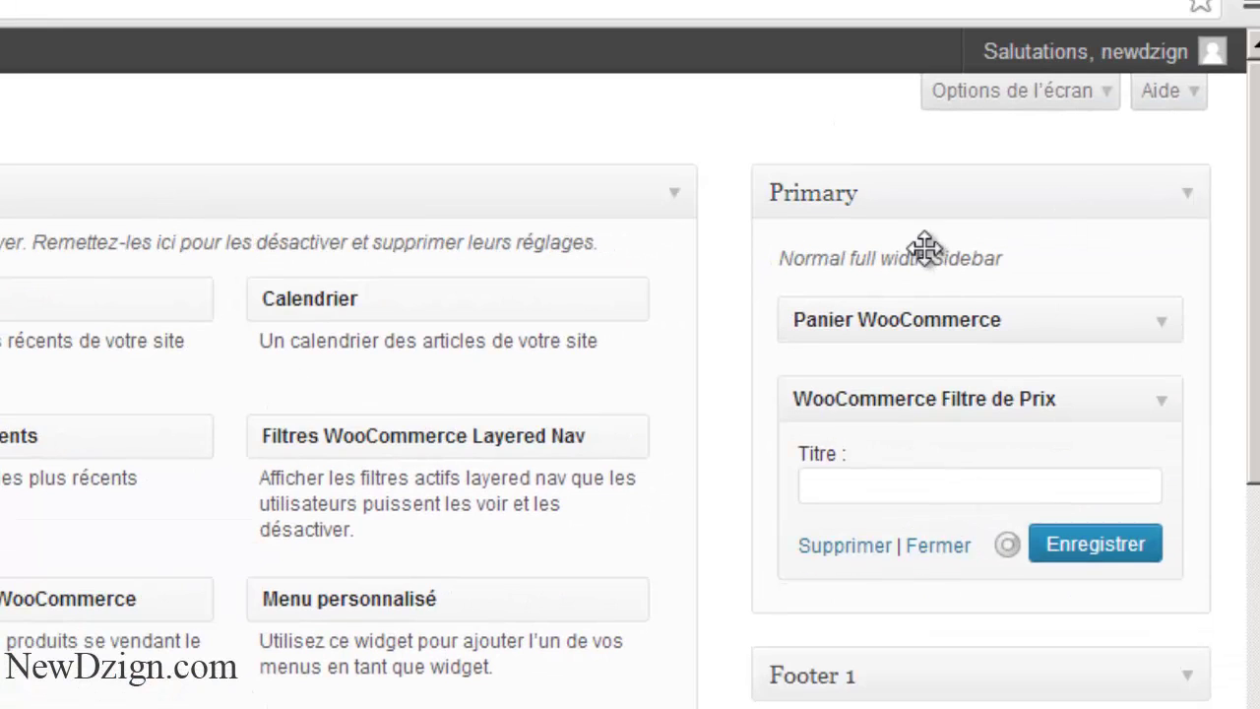
click(945, 549)
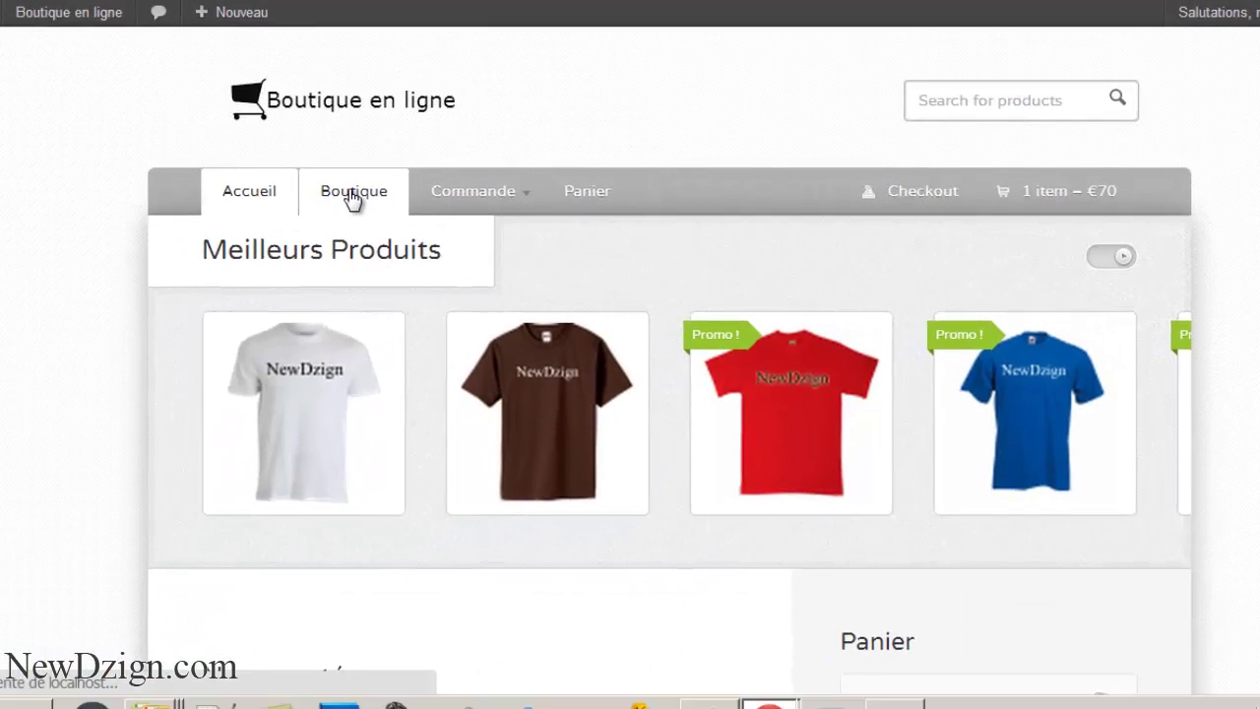
- Open the storefront's Boutique page to reach the price filter beside the product list
click(352, 194)
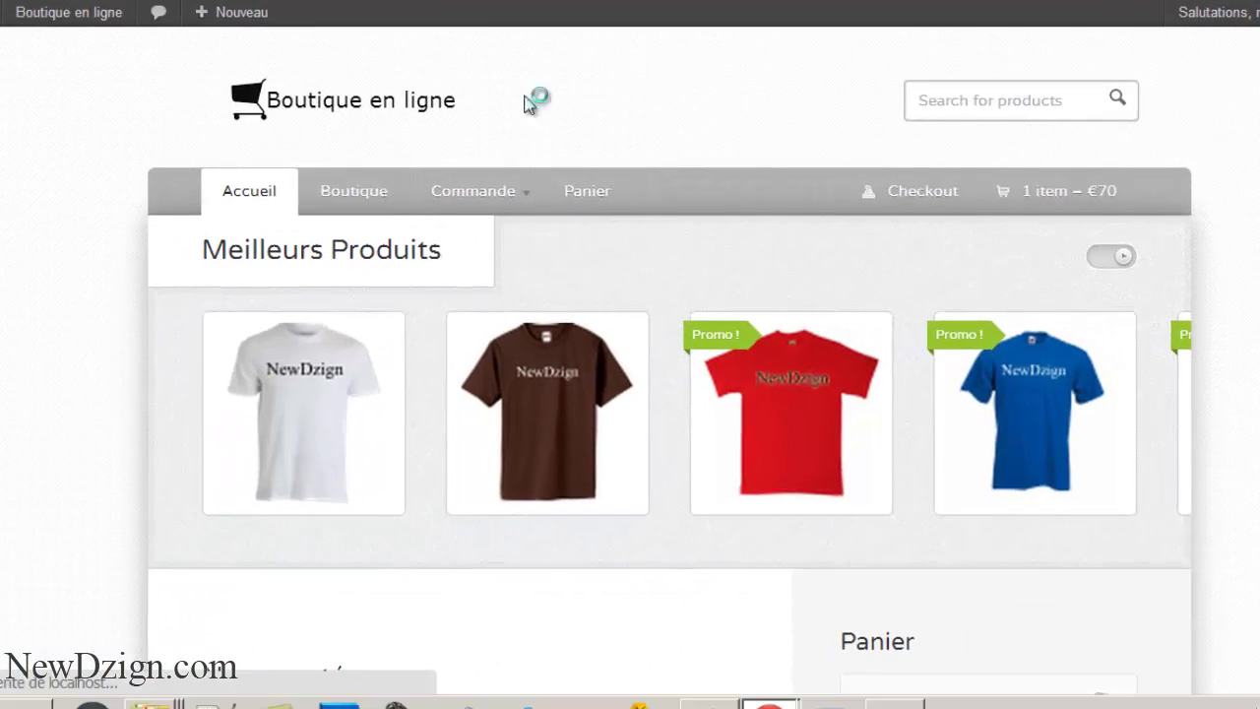
scroll(630, 394, down, 2)
scroll(1000, 500, down, 3)
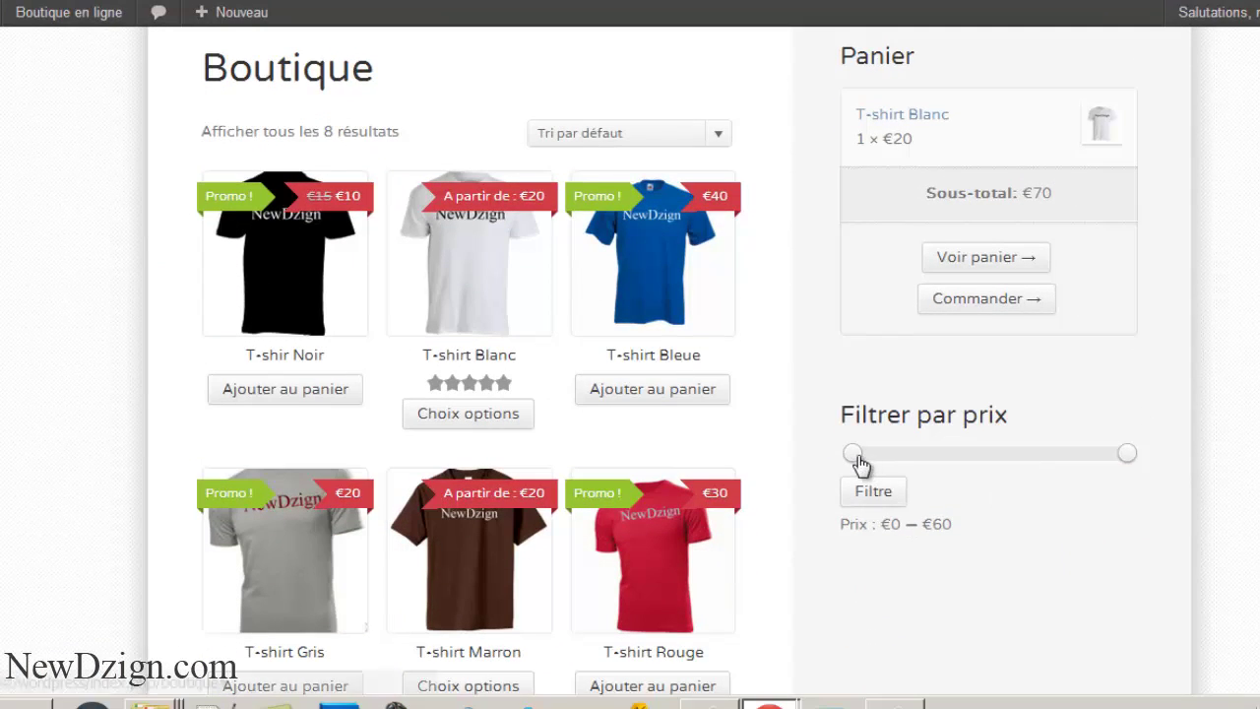
- Try both ends of the price filter and set its range to €20–€41
drag(866, 461, 961, 461)
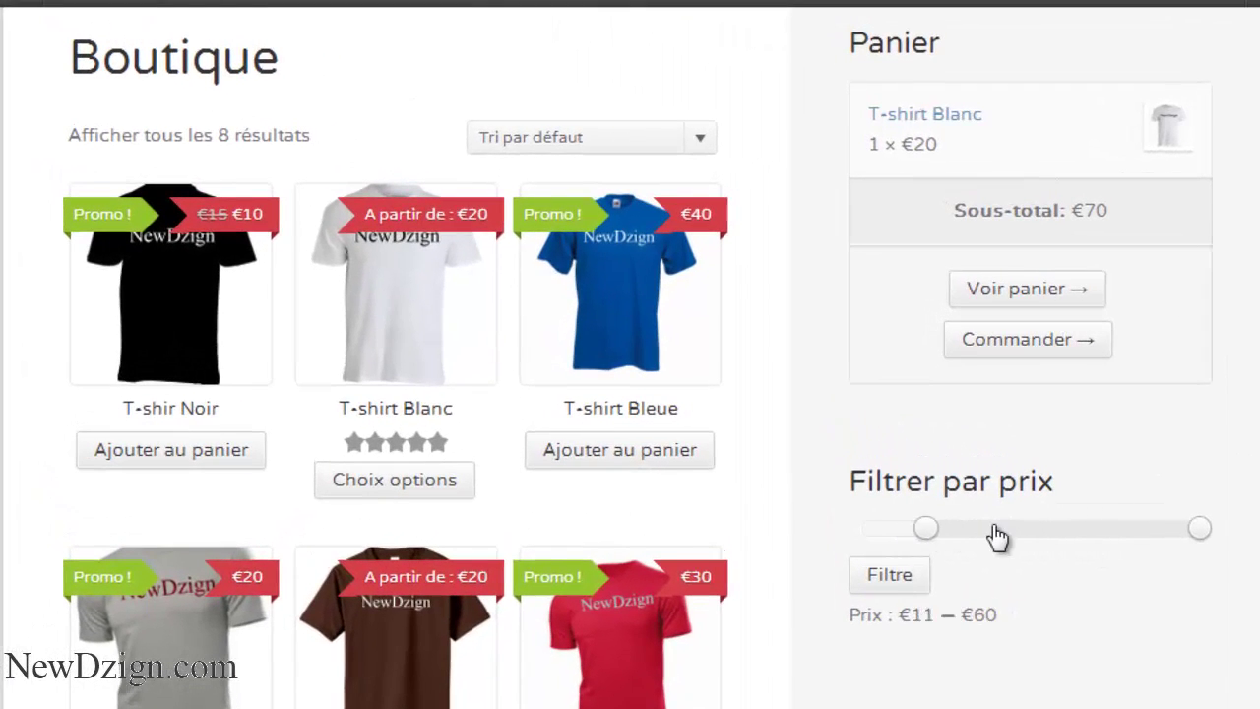
drag(995, 526, 857, 529)
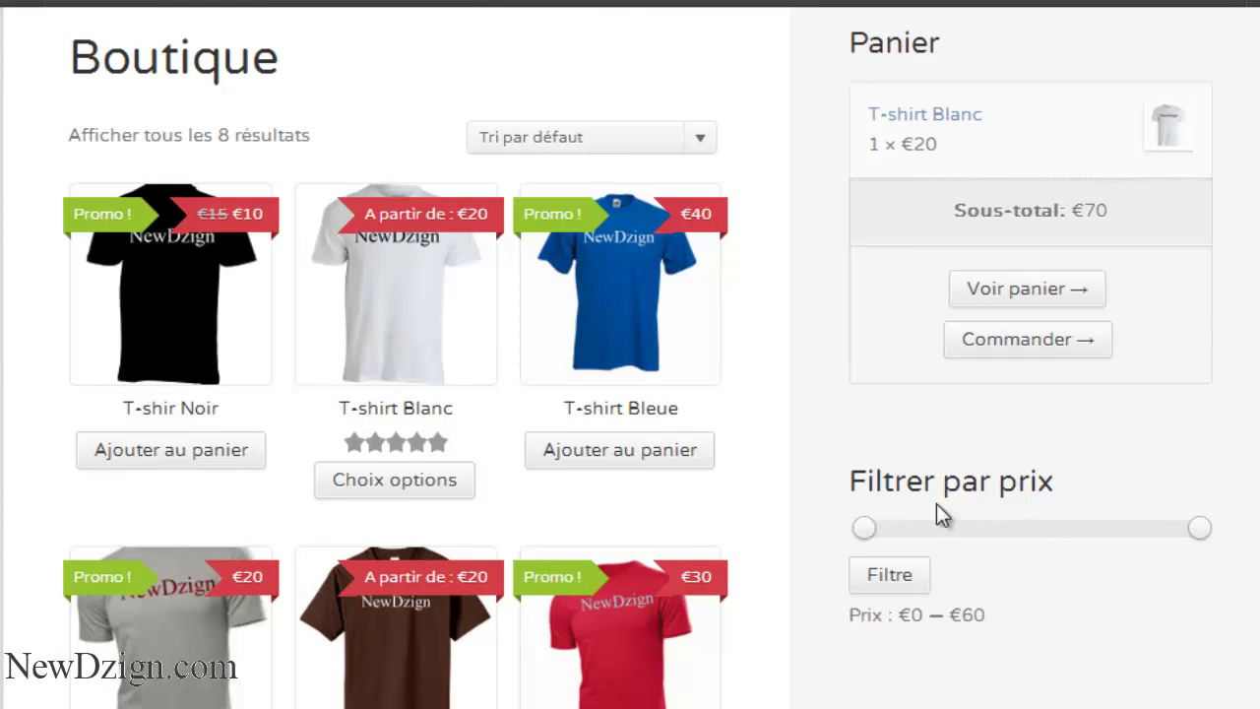
drag(1198, 536, 955, 541)
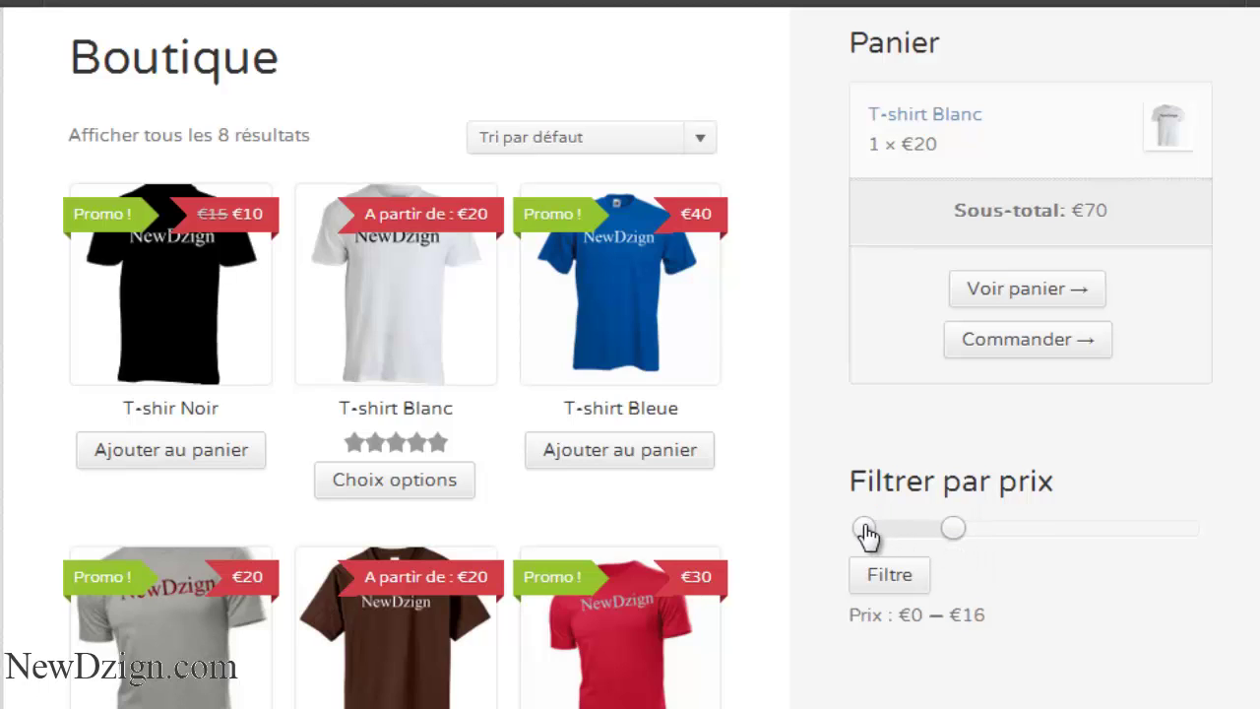
drag(865, 532, 1095, 547)
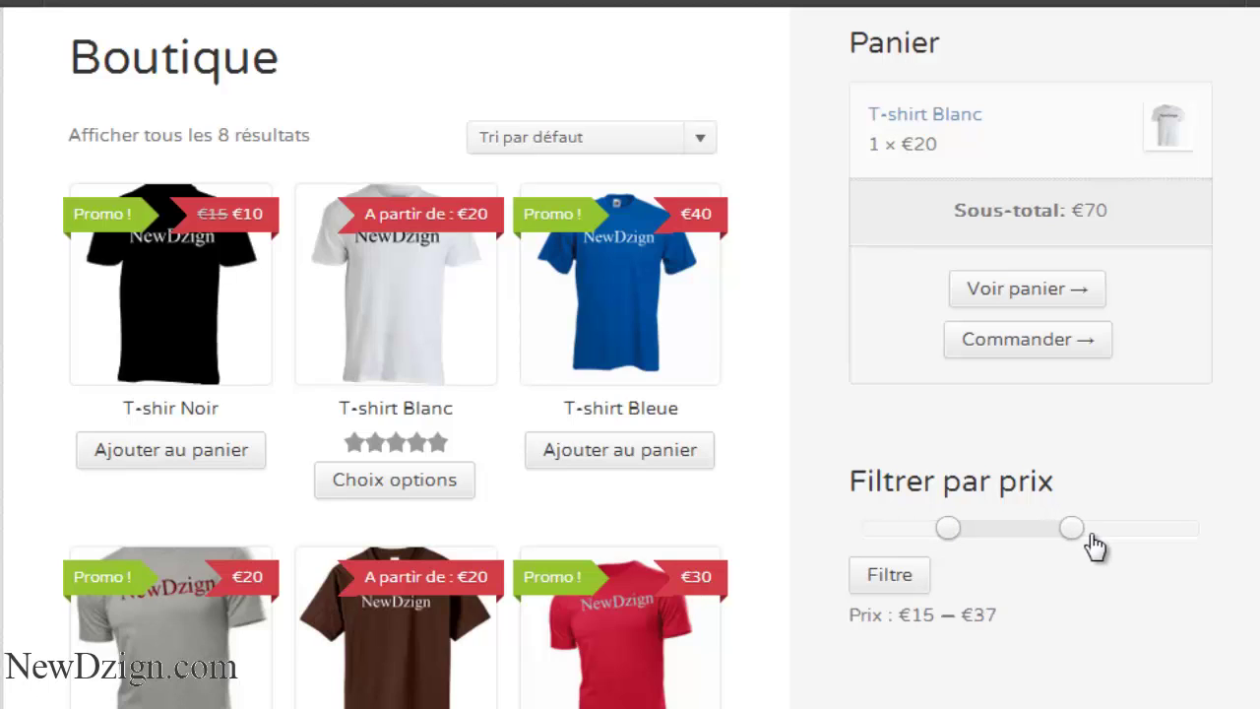
drag(951, 532, 976, 532)
mouse_move(1090, 532)
mouse_down()
mouse_move(1120, 537)
mouse_move(1102, 541)
mouse_up()
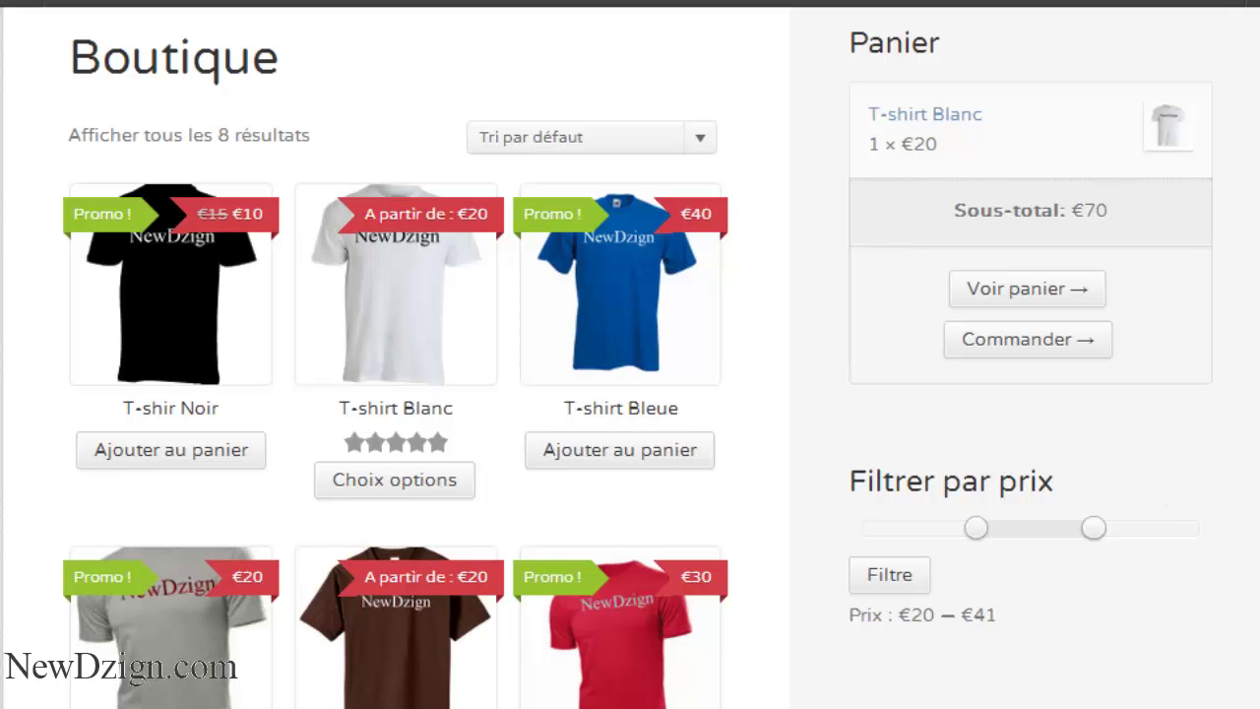
- Apply the price filter to the Boutique products and review the filtered T-shirts
scroll(1229, 418, up, 2)
scroll(1228, 419, down, 3)
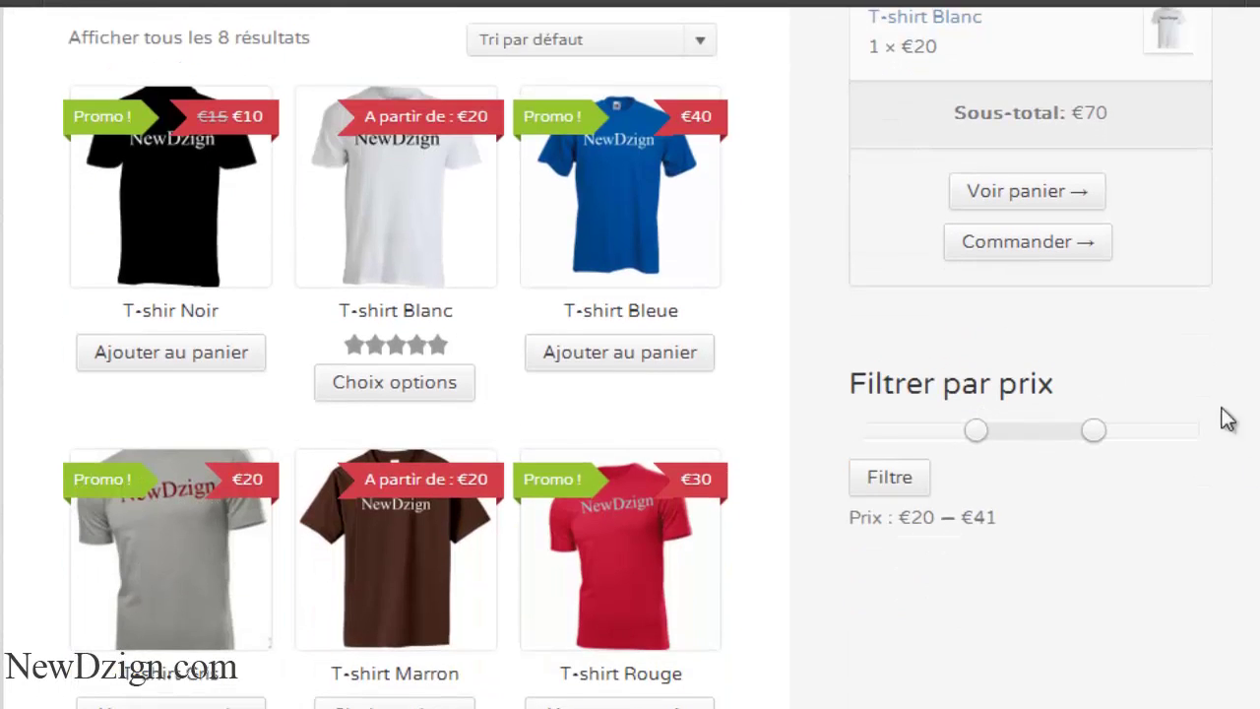
click(882, 479)
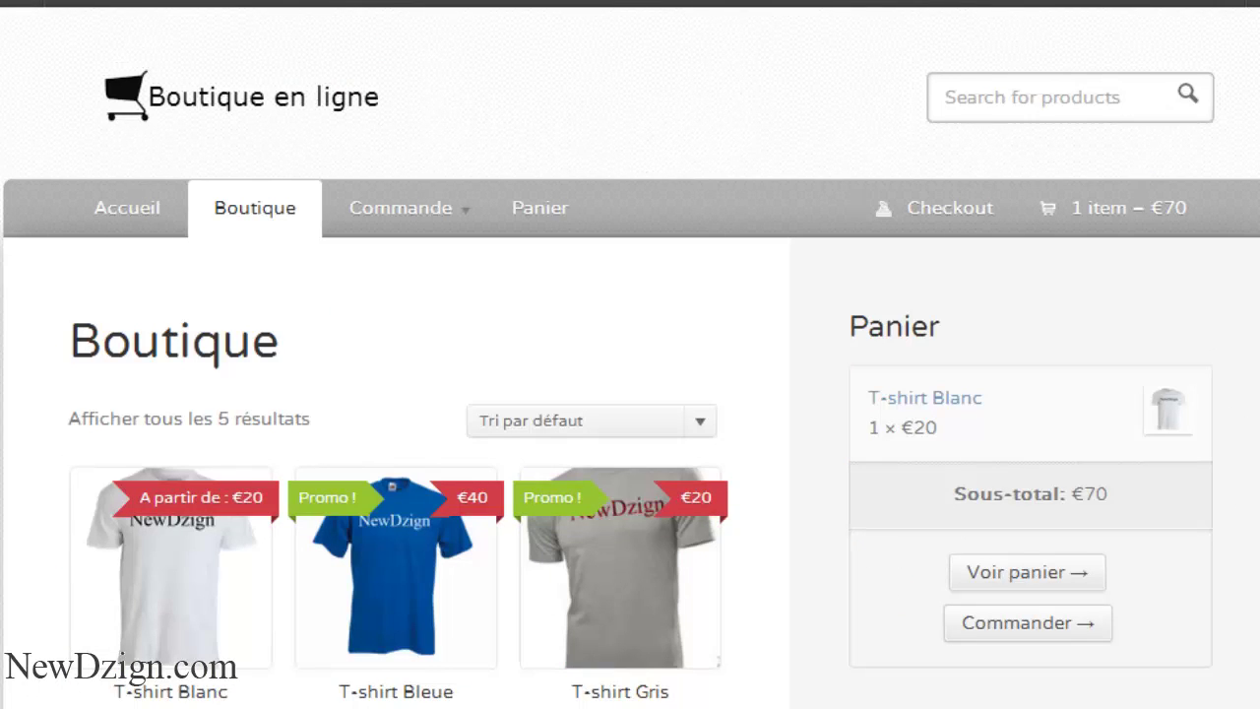
scroll(650, 239, down, 3)
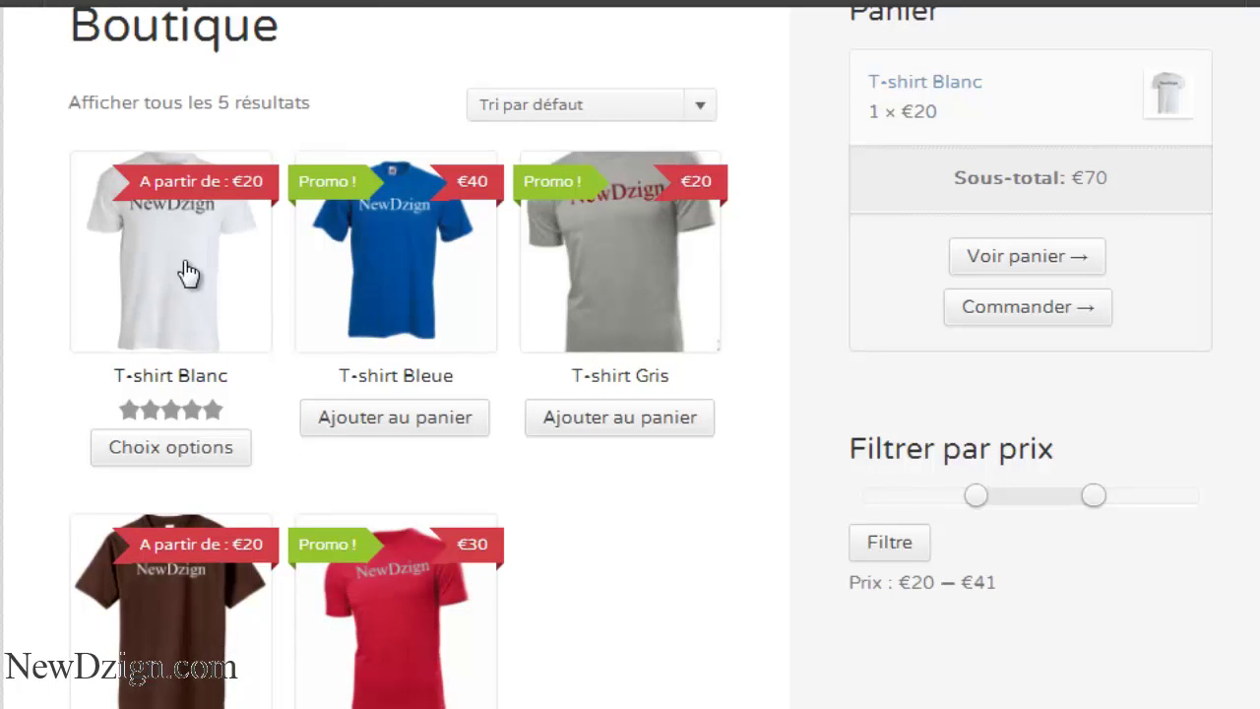
scroll(630, 354, up, 3)
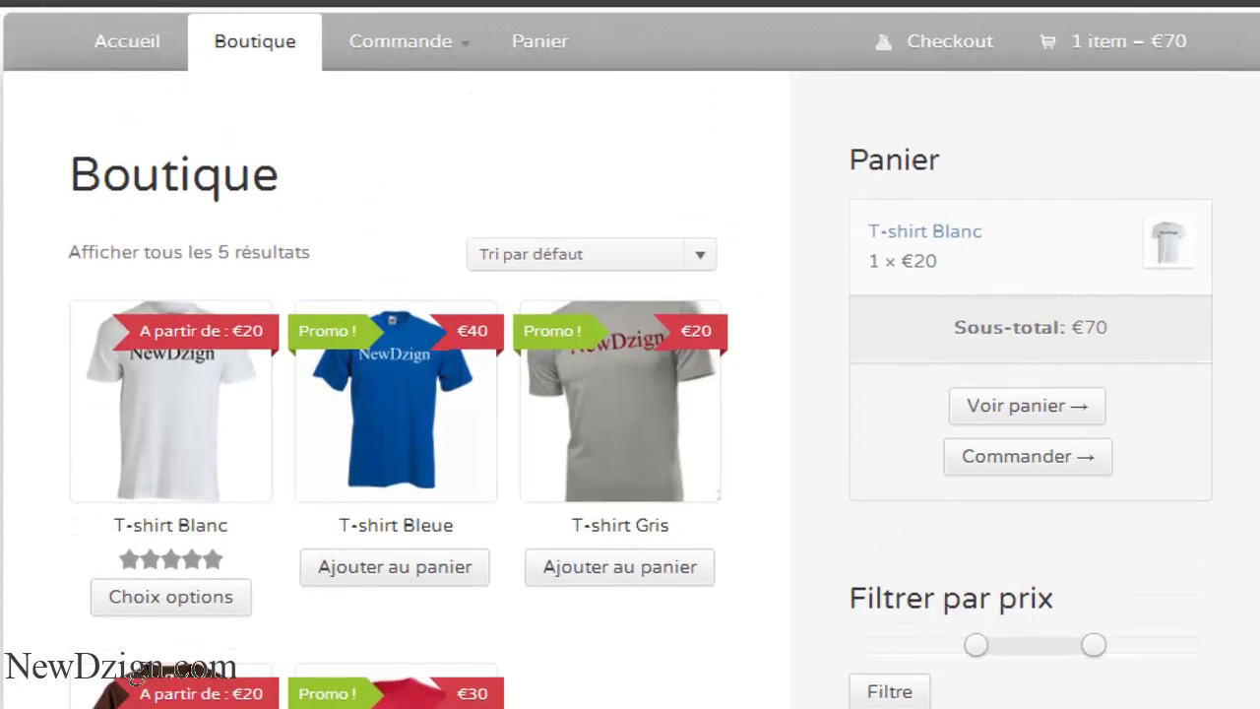
scroll(630, 354, down, 4)
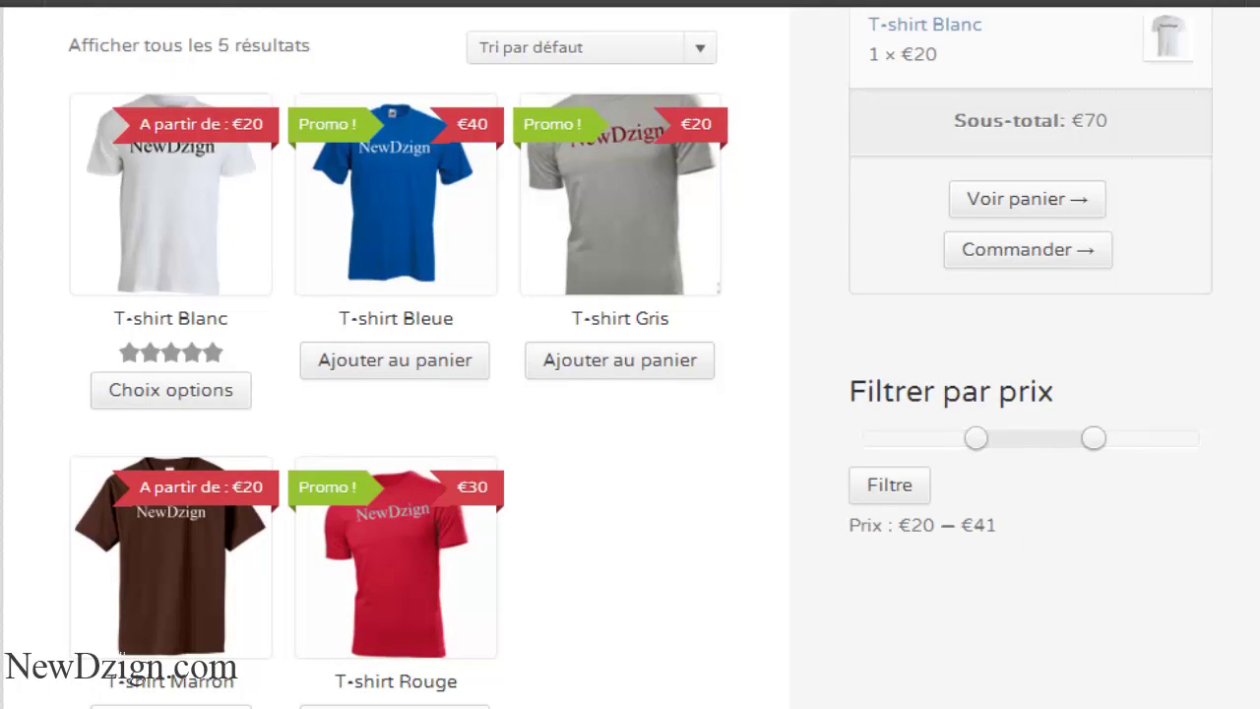
- Return to the Widgets page and add the WooCommerce Produits Récents widget to the Primary sidebar below the price filter
scroll(630, 355, up, 4)
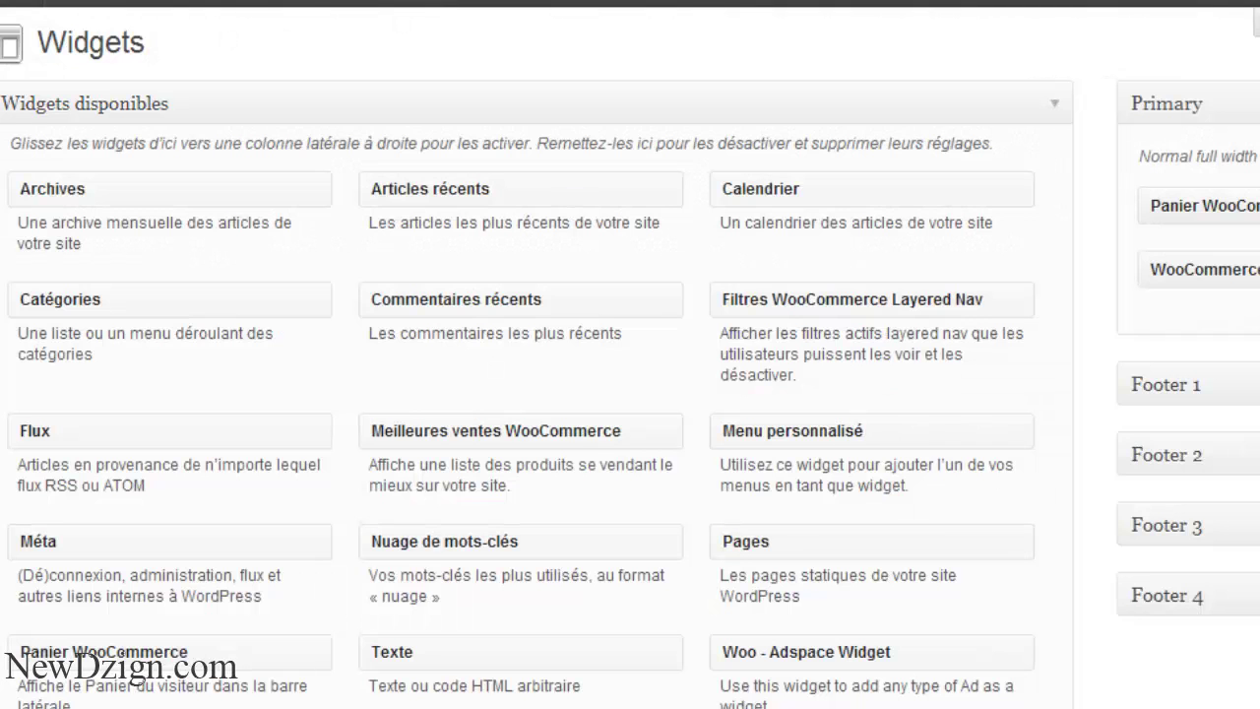
scroll(630, 354, down, 5)
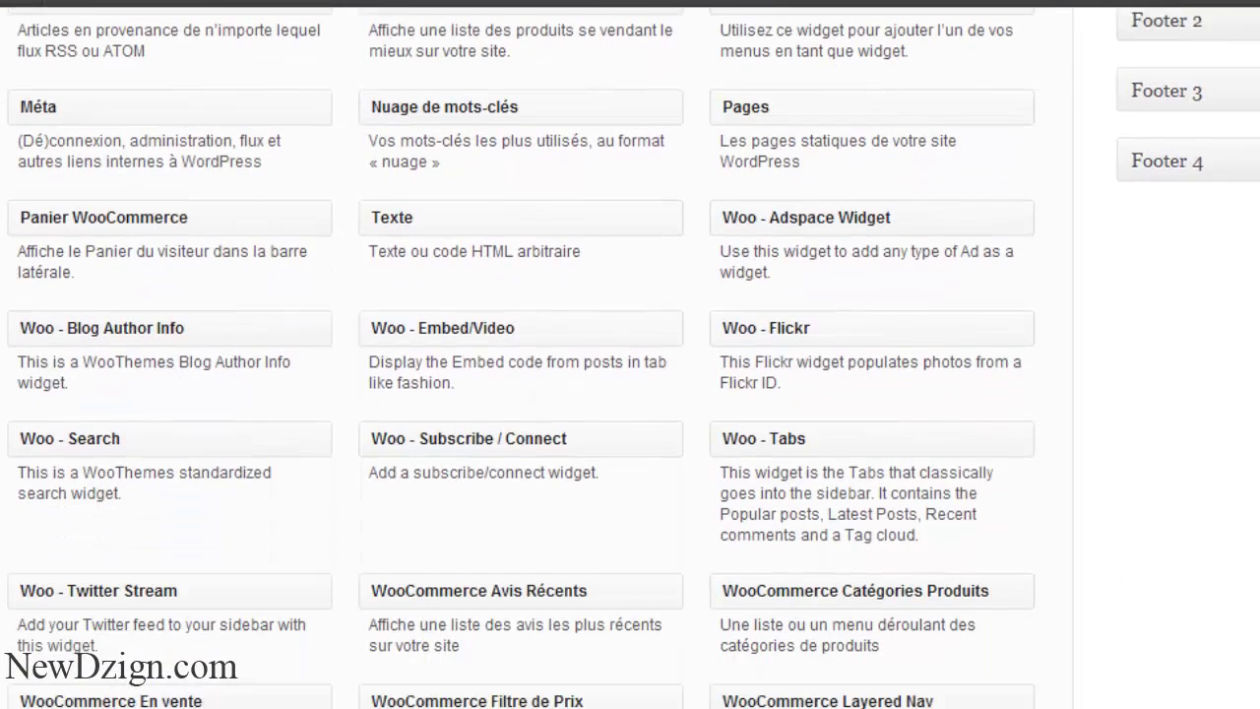
scroll(630, 354, up, 1)
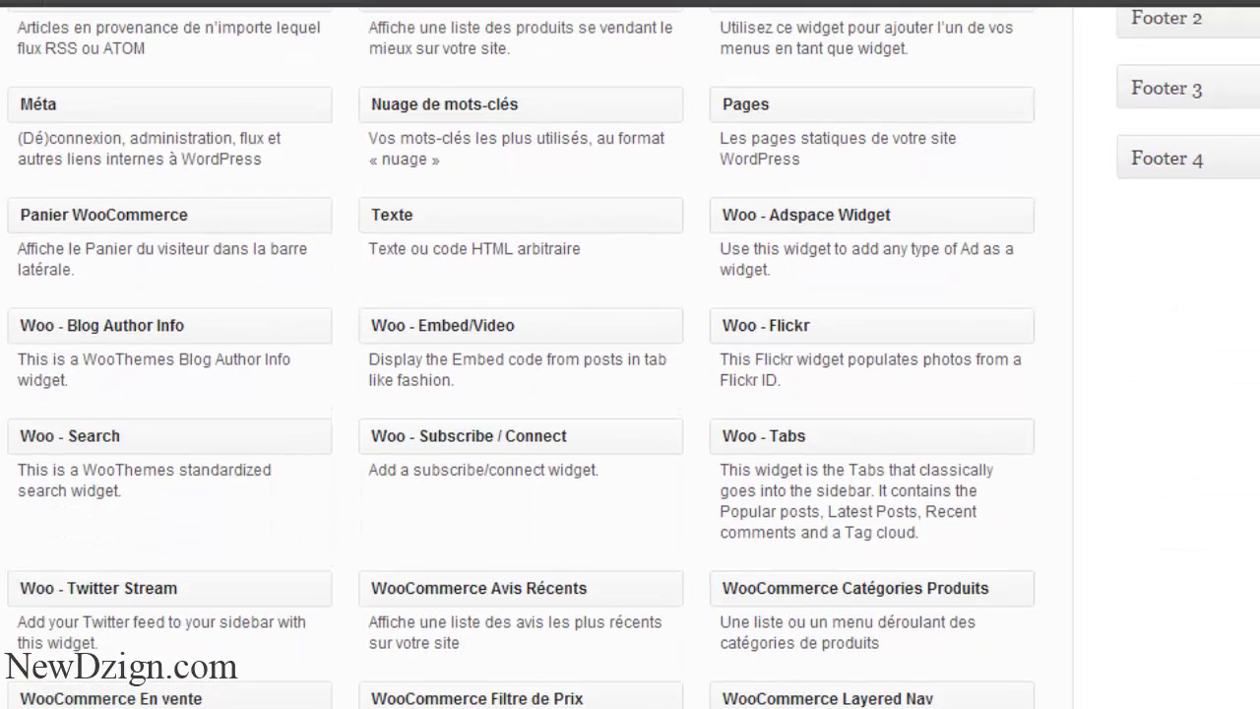
scroll(630, 354, down, 2)
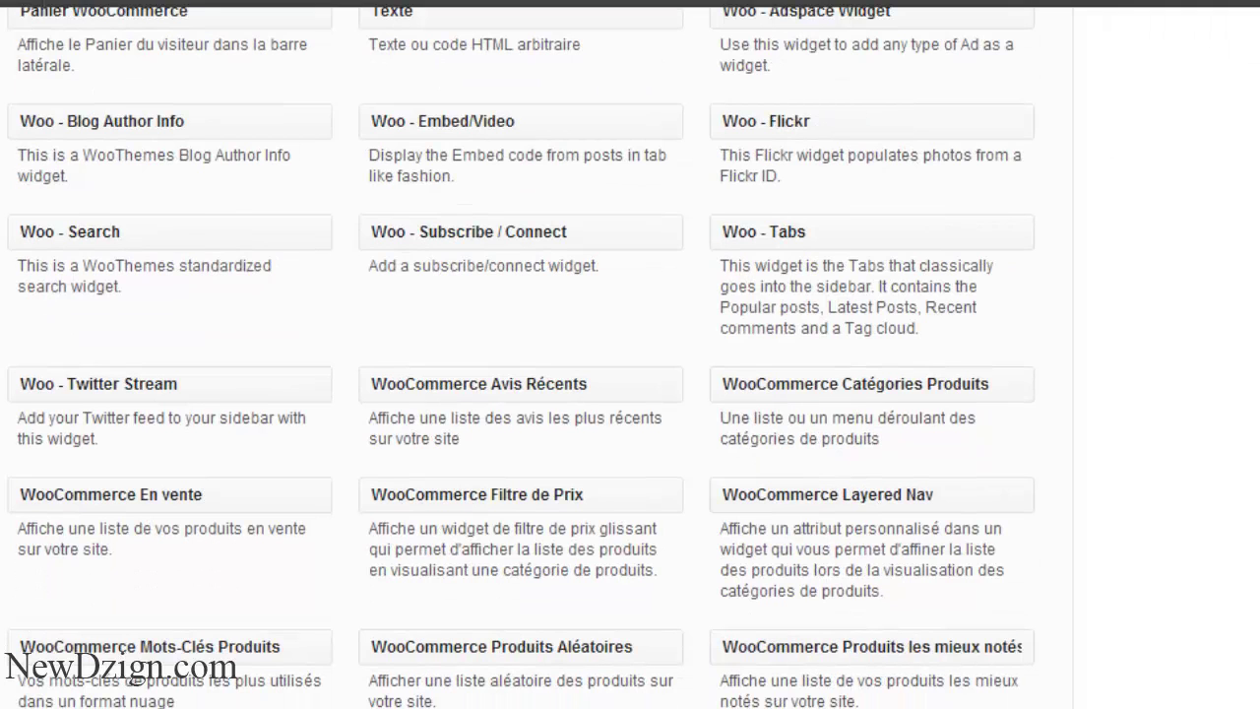
scroll(630, 355, down, 2)
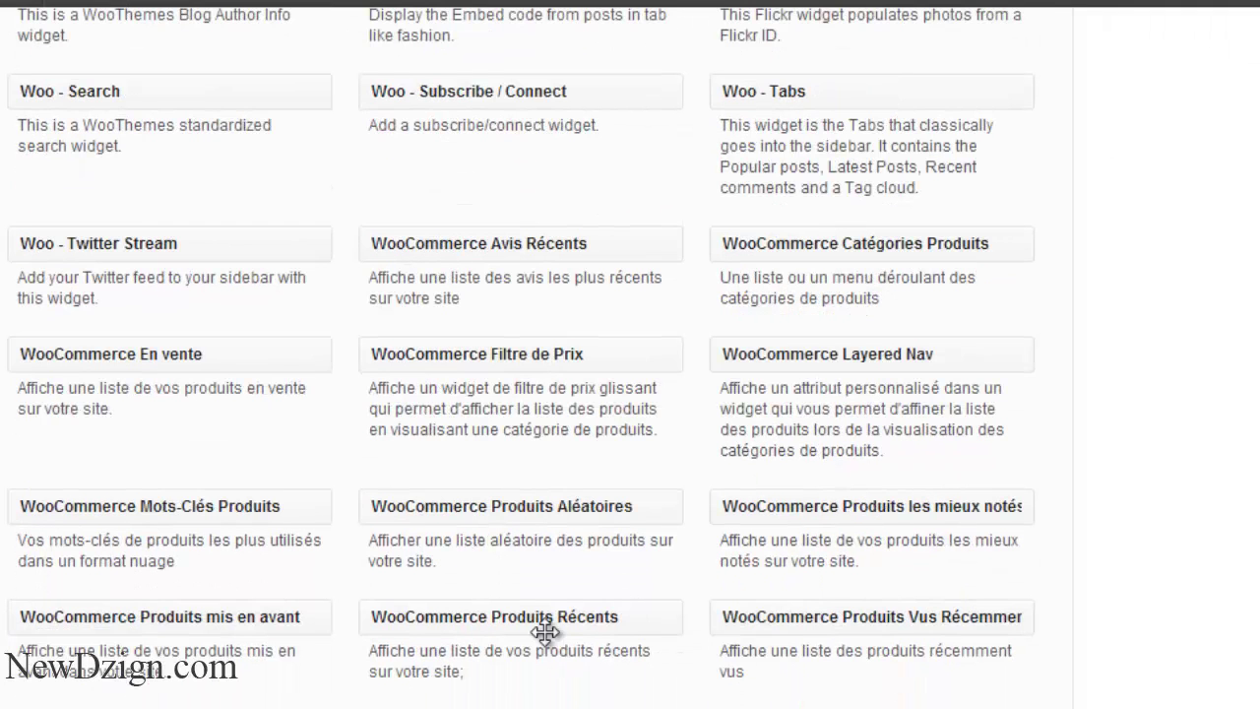
drag(541, 624, 1000, 595)
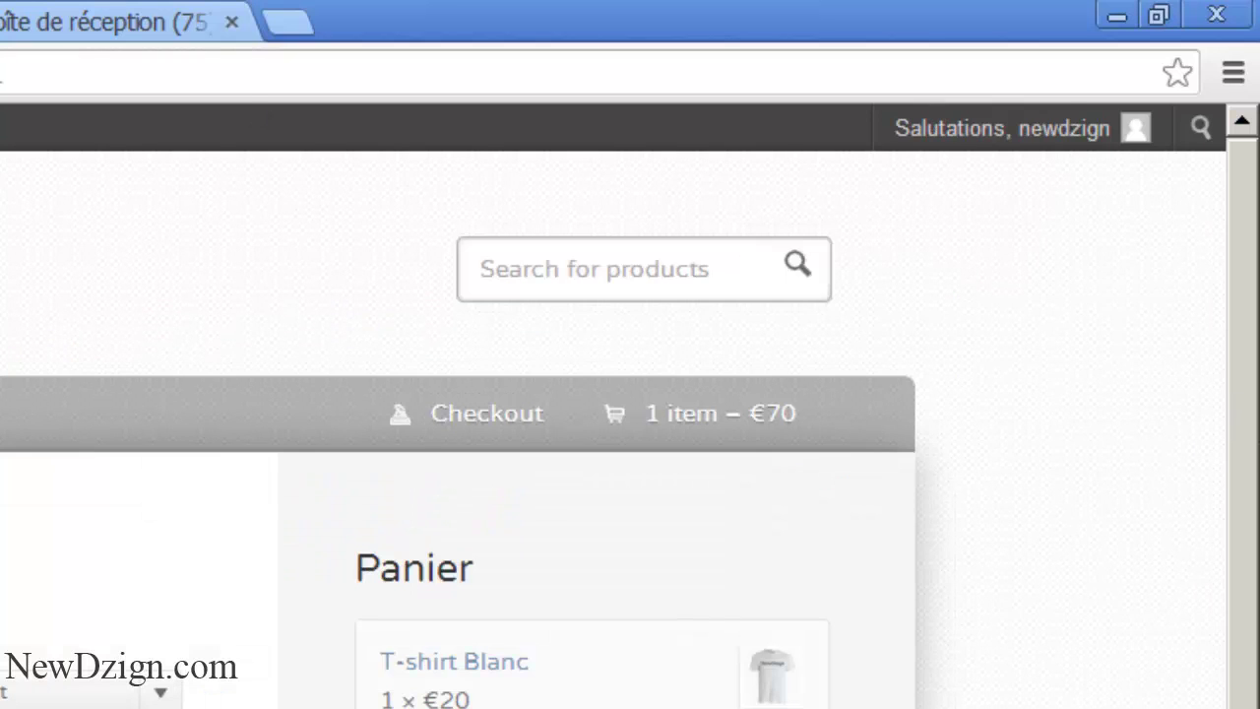
- Review the storefront's Boutique sidebar from the Panier widget down to the recent products list and back up
drag(1246, 246, 1250, 512)
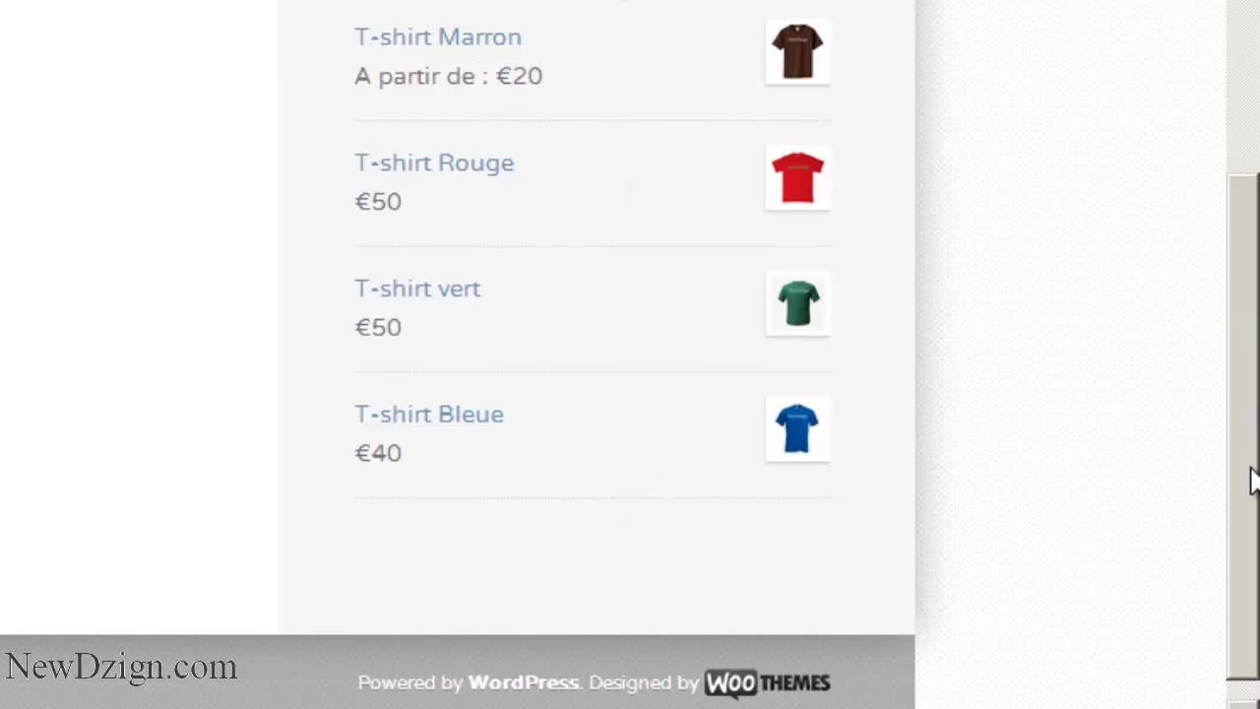
drag(1252, 480, 1250, 246)
drag(1229, 193, 1229, 263)
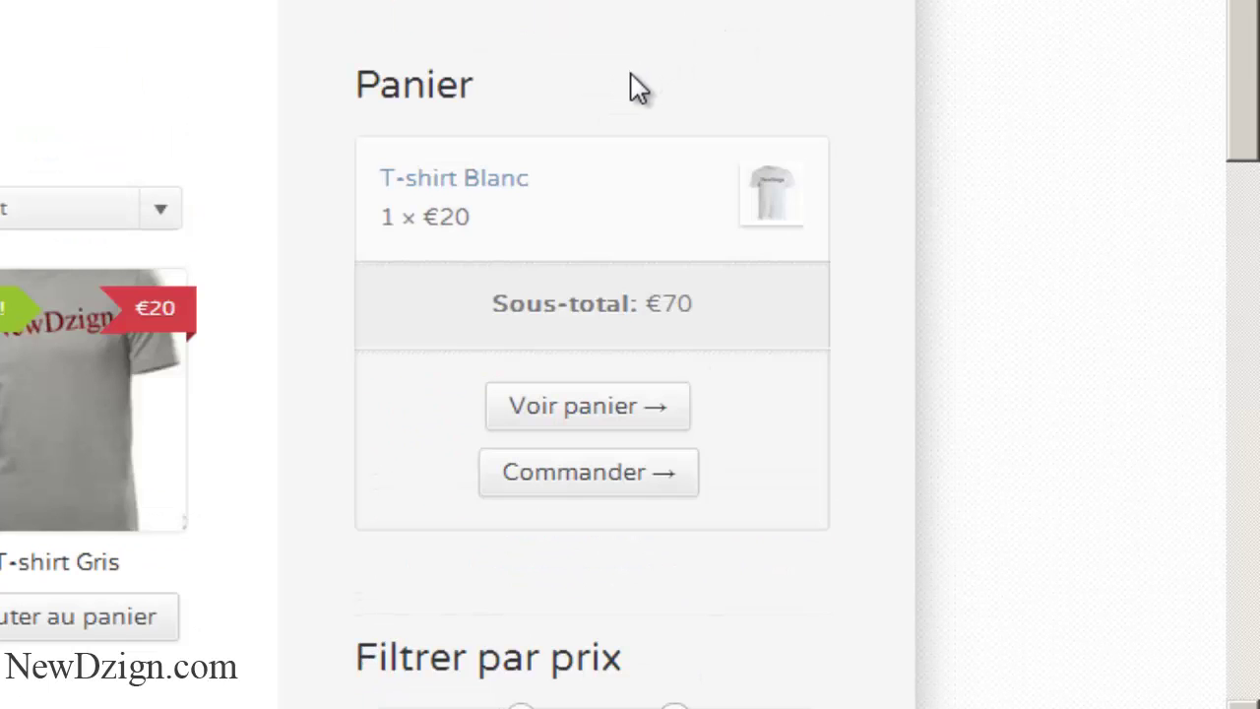